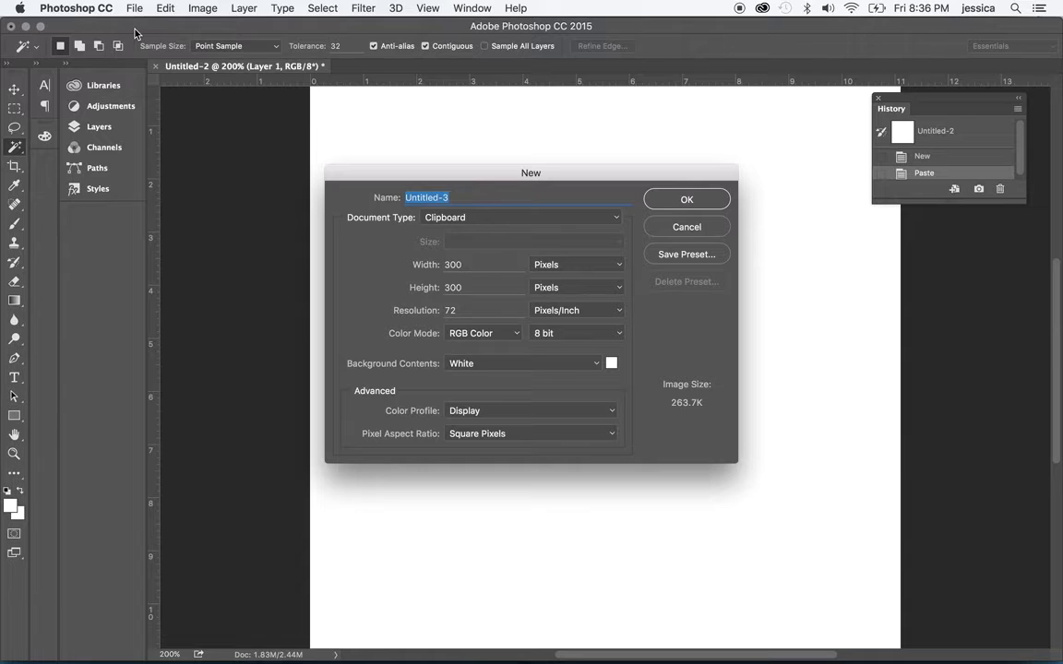
- Create a new document 250 pixels wide and 250 pixels high
double_click(467, 266)
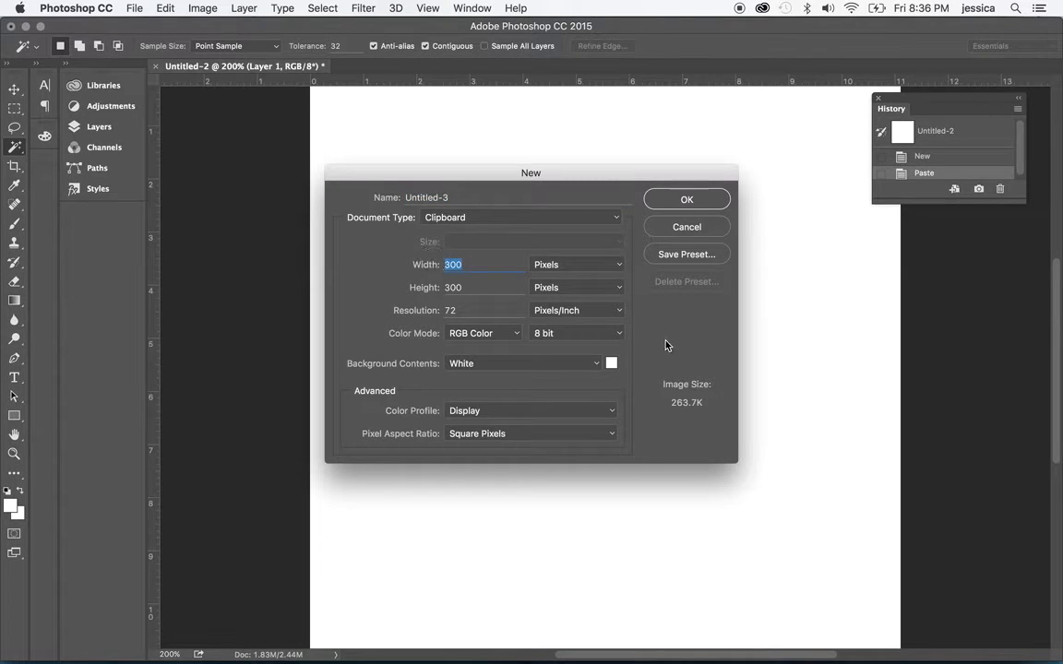
type("250")
double_click(493, 286)
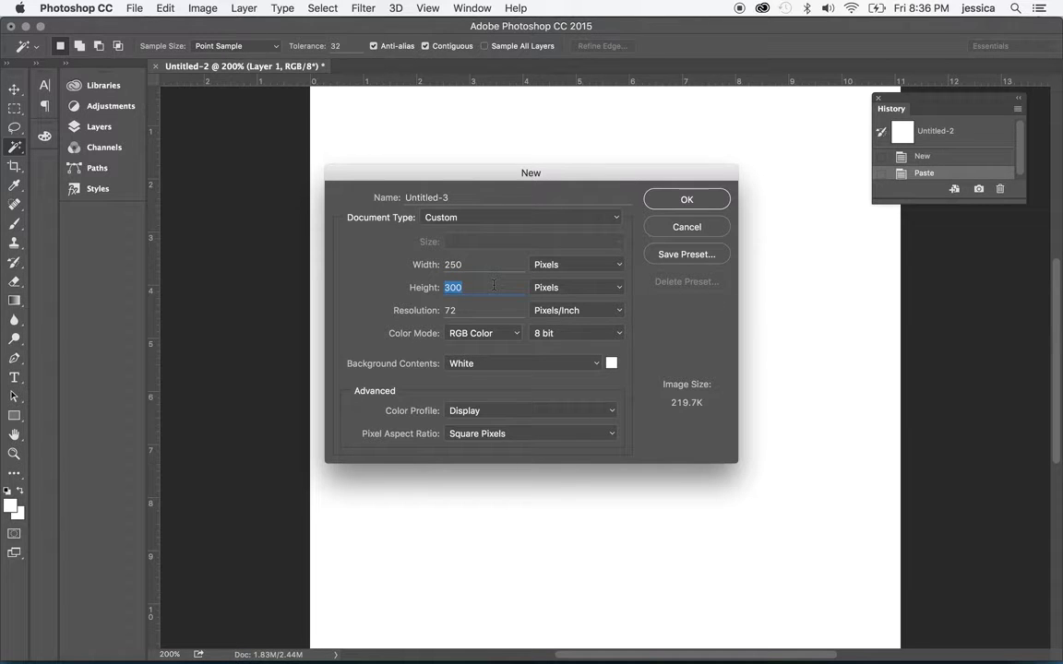
type("250")
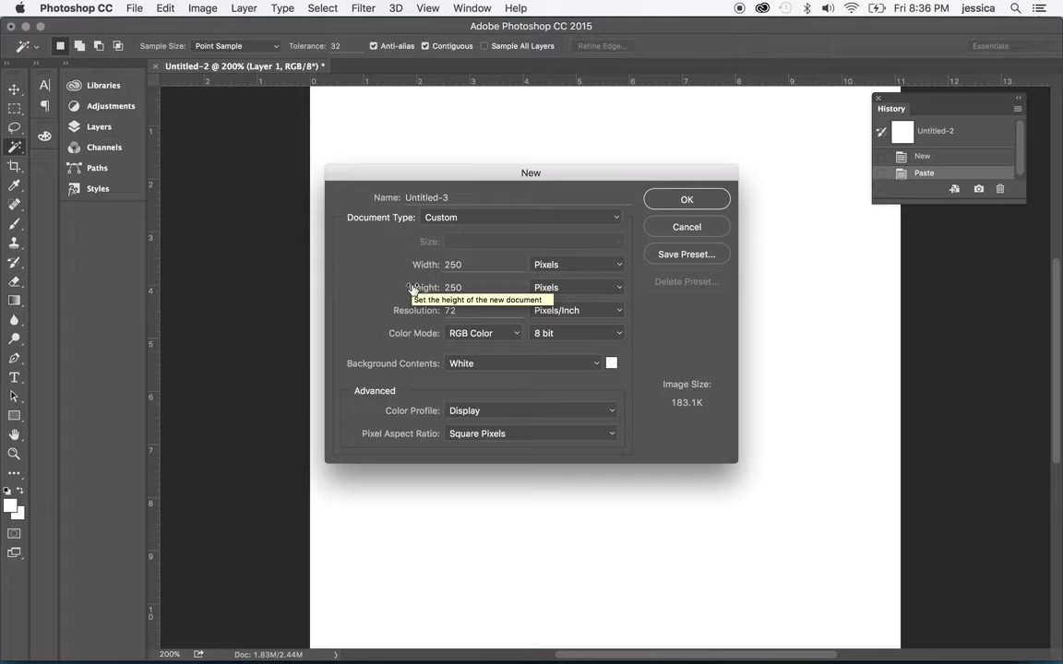
left_click(689, 199)
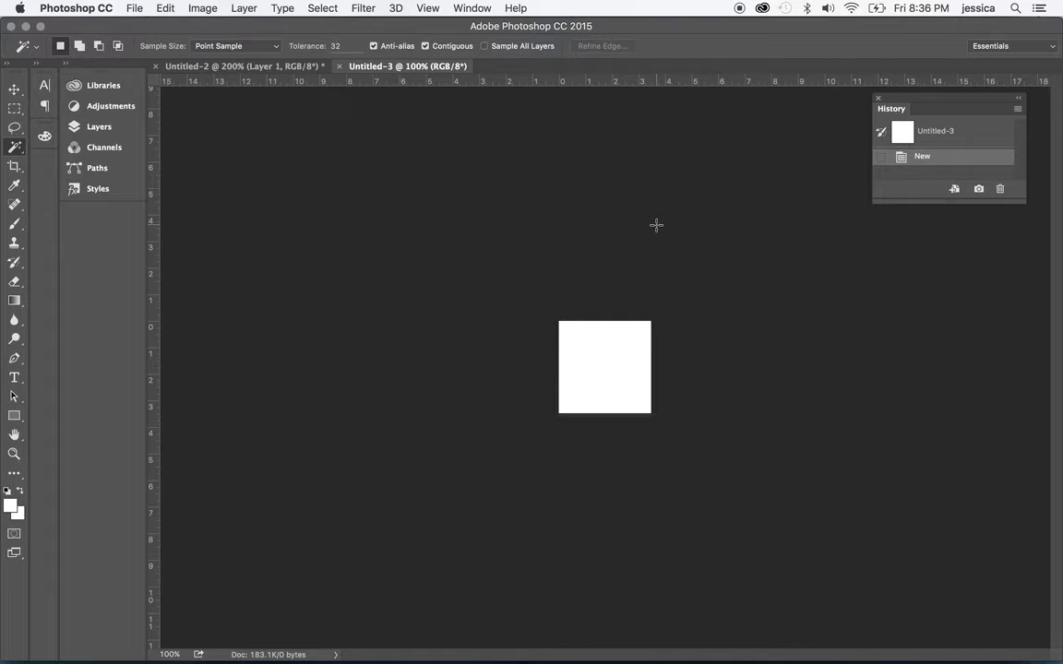
key("super+equal")
key("super+equal")
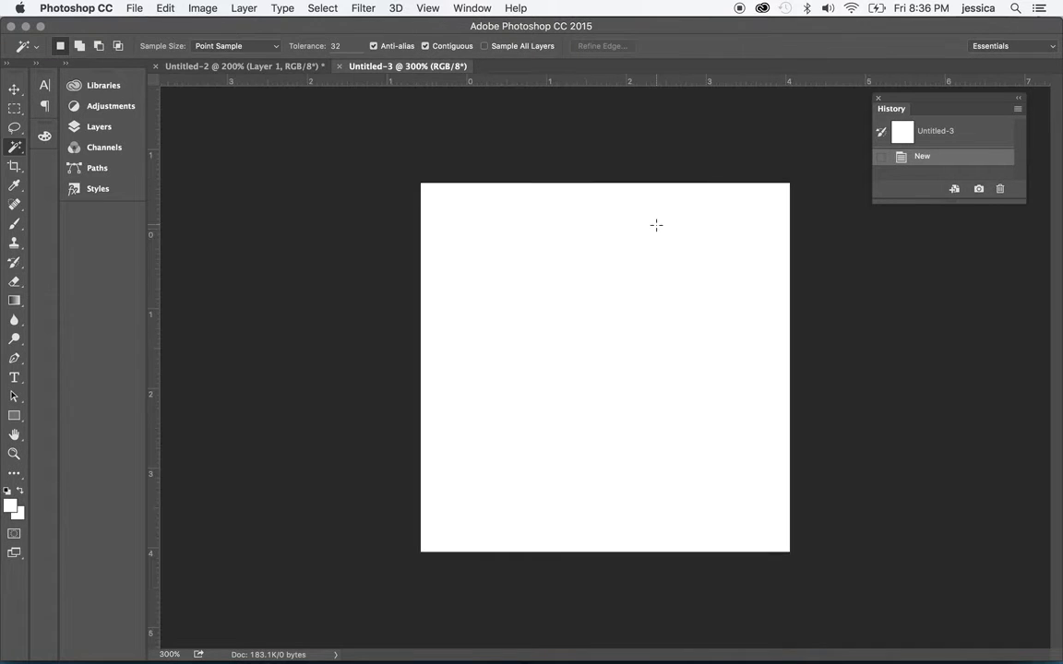
key("super+equal")
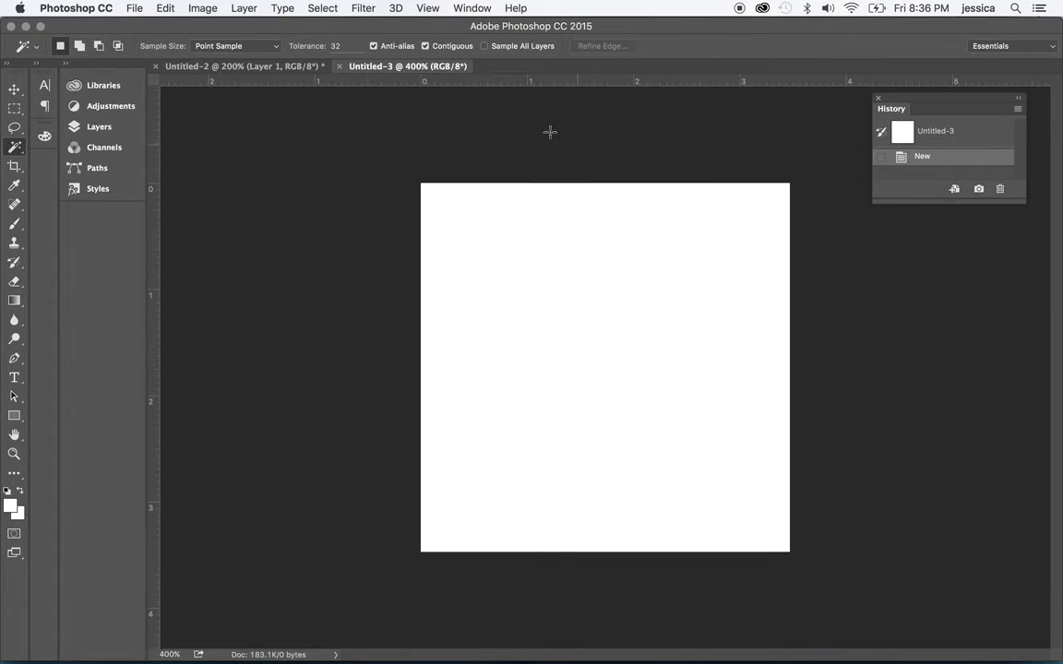
- Select the triangle artwork in Untitled-2 by inverting a Magic Wand selection of its surroundings, with the sample size set to 31 by 31 Average
left_click(235, 66)
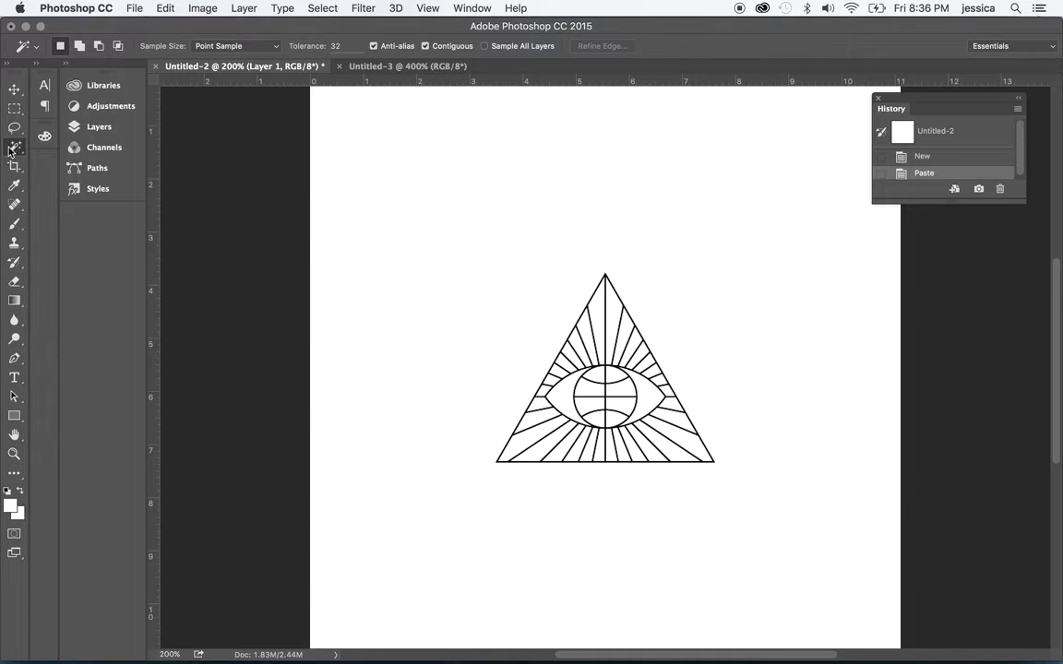
left_click(403, 231)
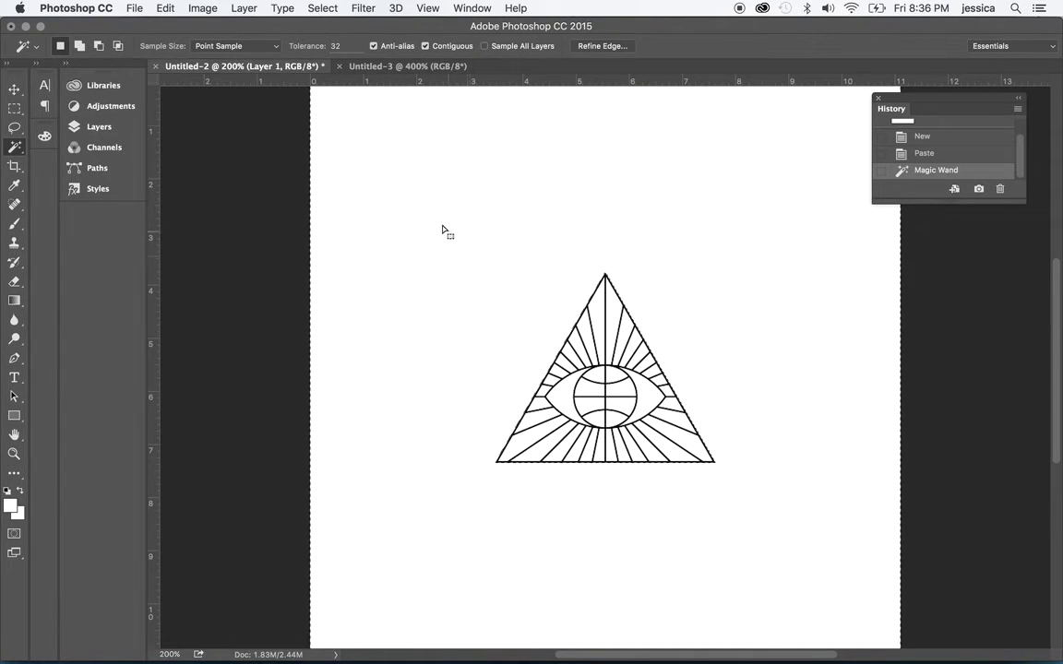
right_click(605, 320)
left_click(627, 368)
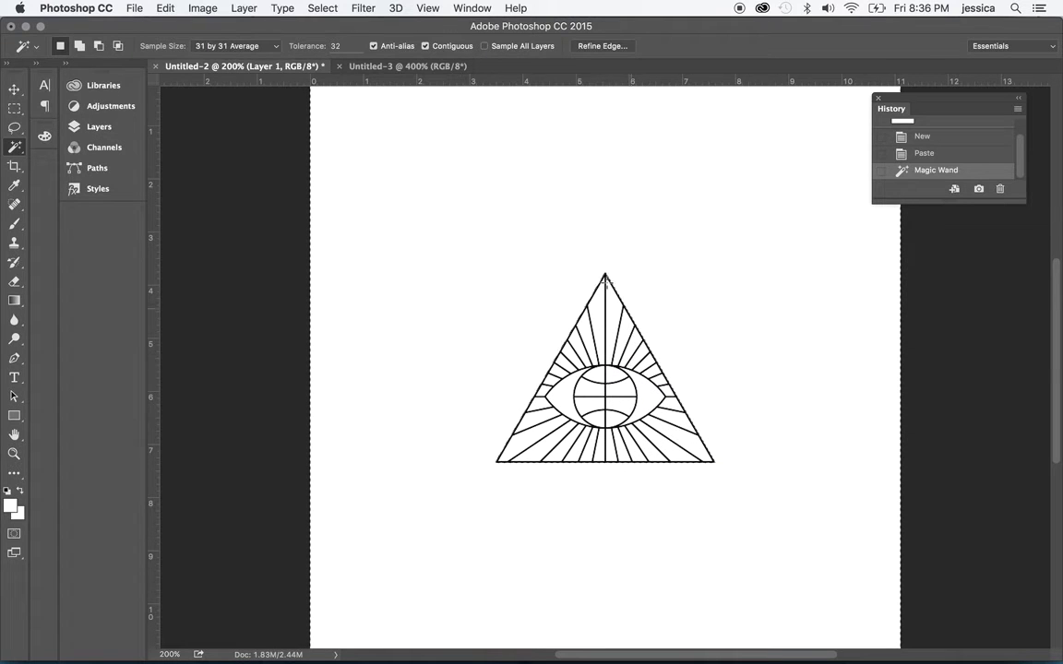
left_click(330, 8)
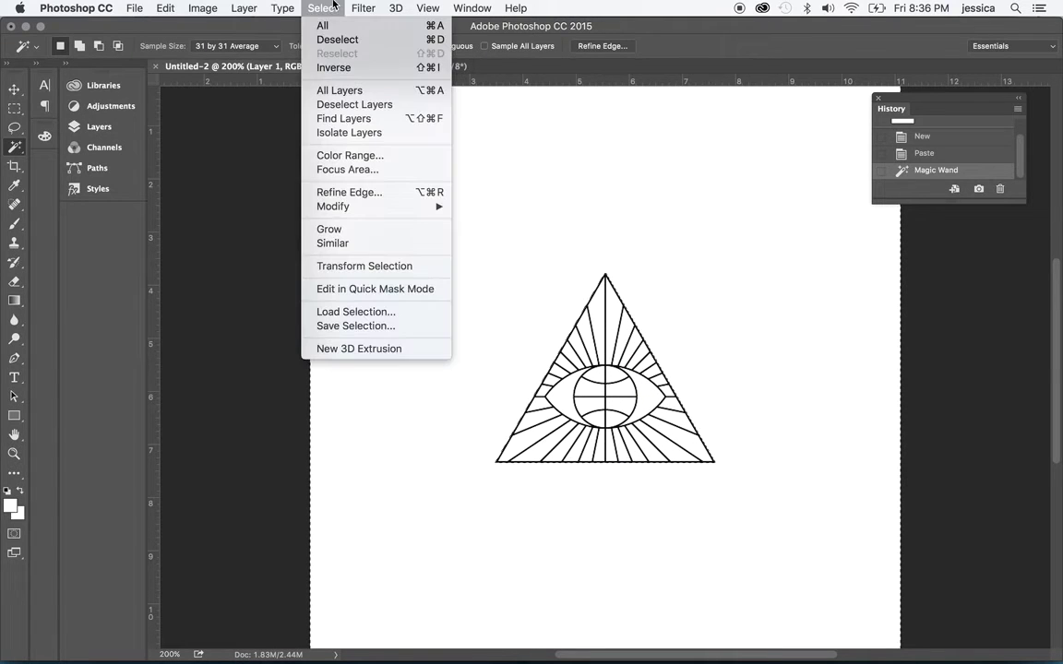
left_click(330, 67)
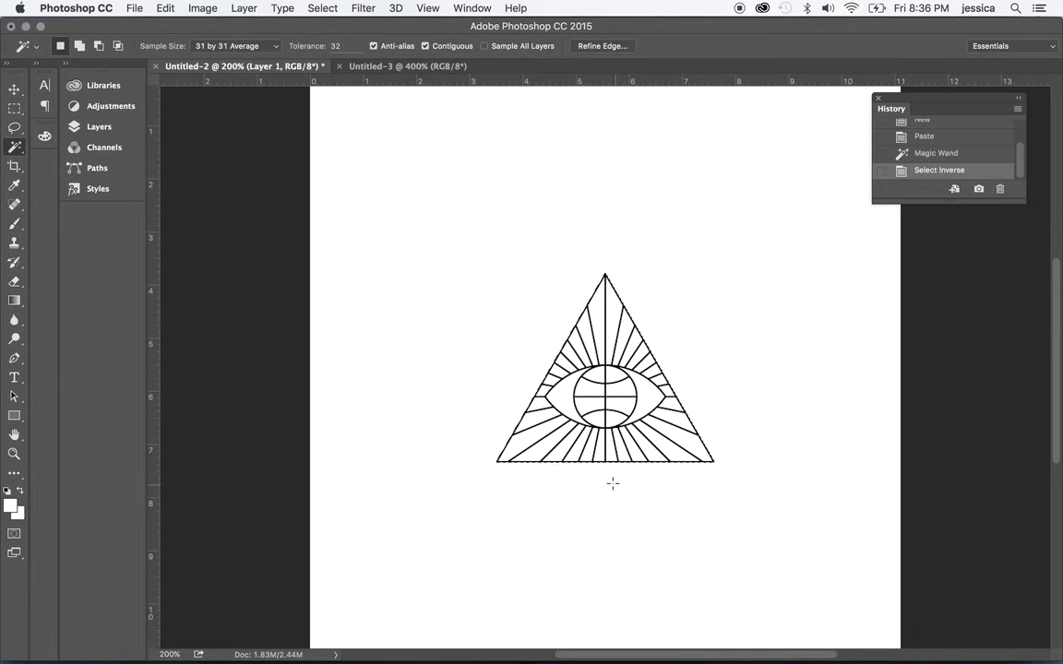
- Paste the triangle artwork into Untitled-3 and scale it down to about 52% with Free Transform
left_click(397, 65)
key("super+v")
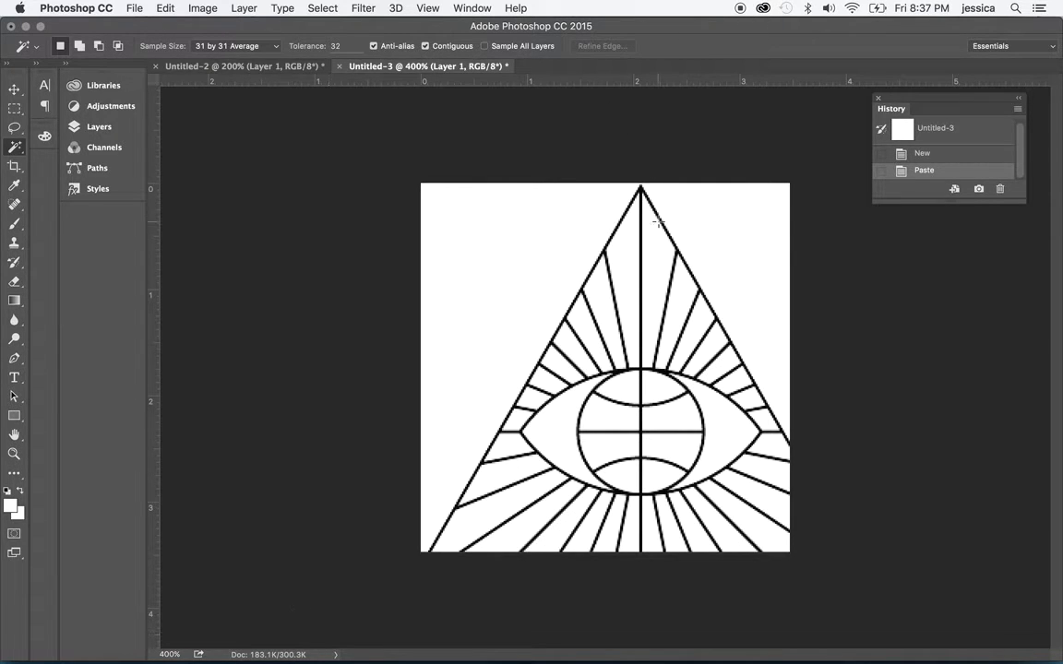
key("super+minus")
key("super+minus")
key("super+minus")
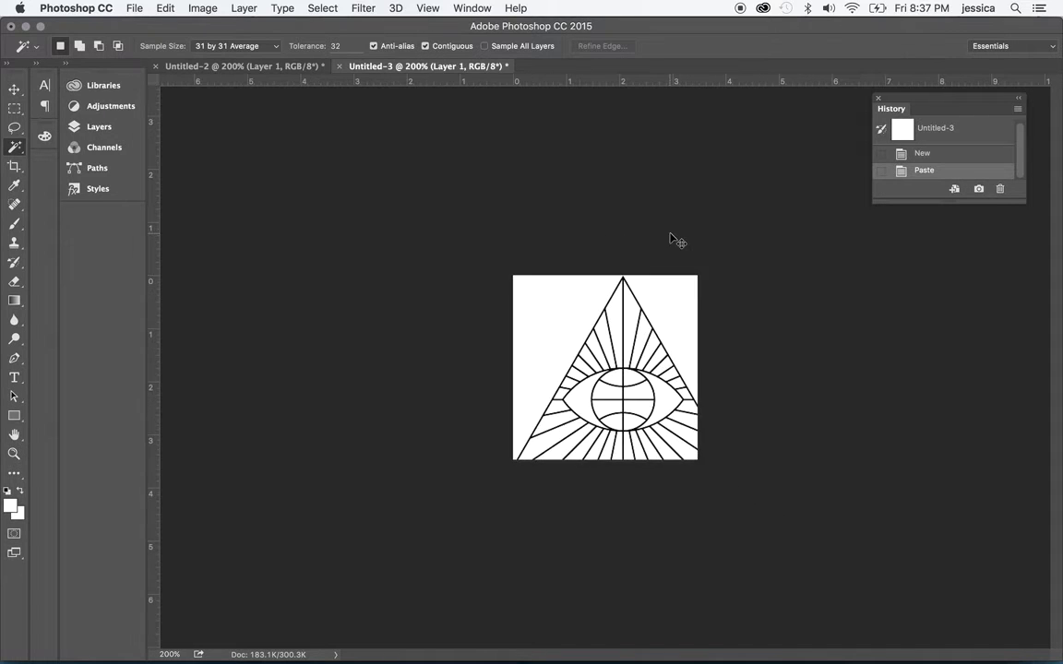
left_click(204, 8)
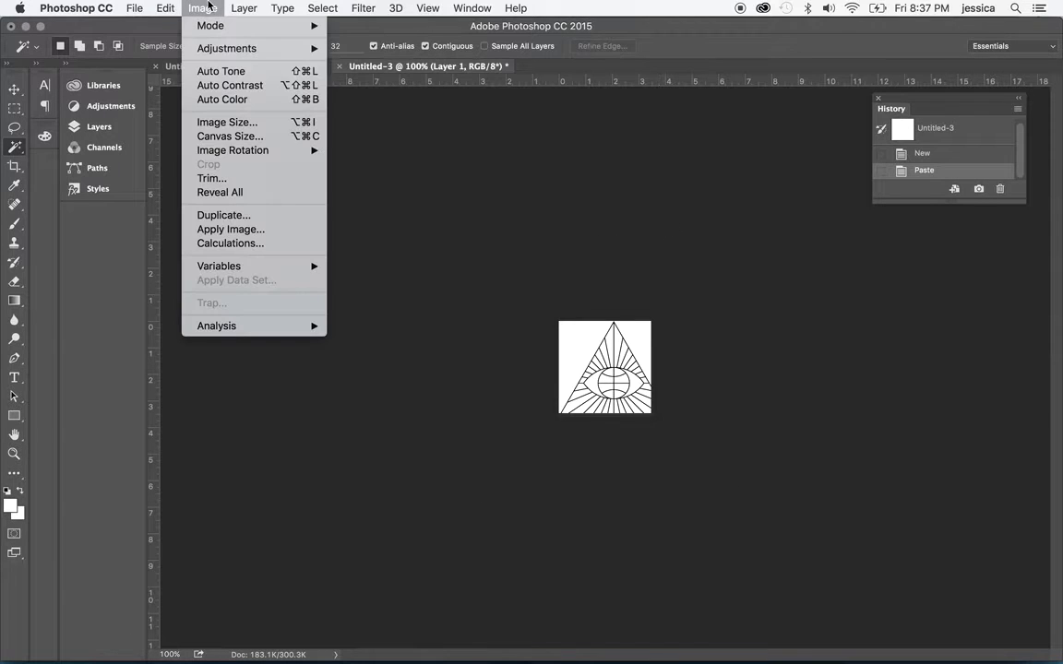
mouse_move(169, 8)
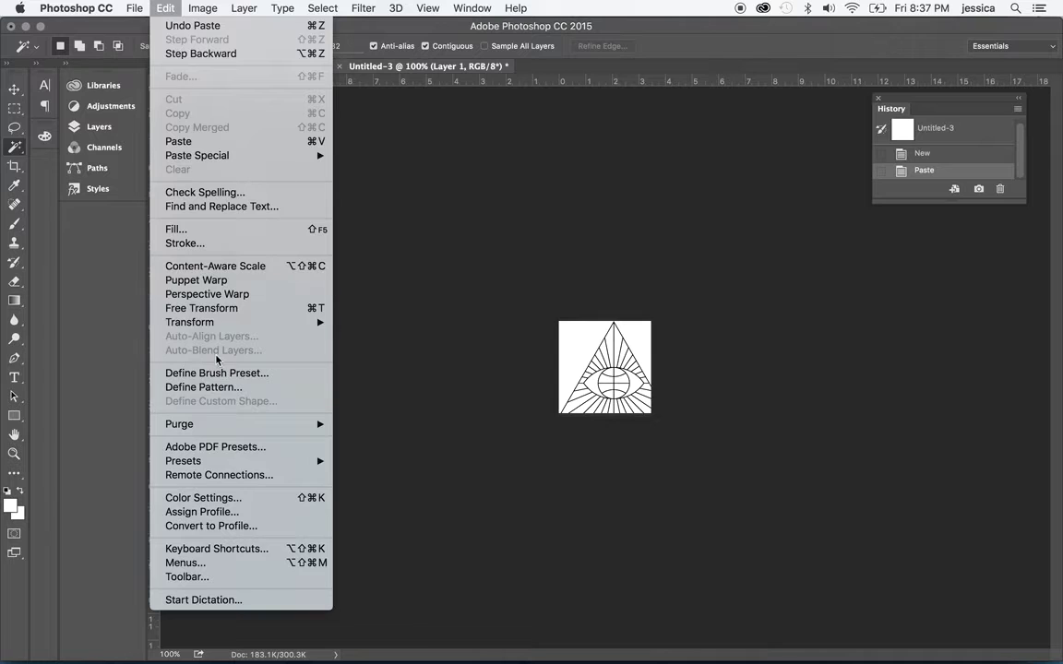
left_click(194, 309)
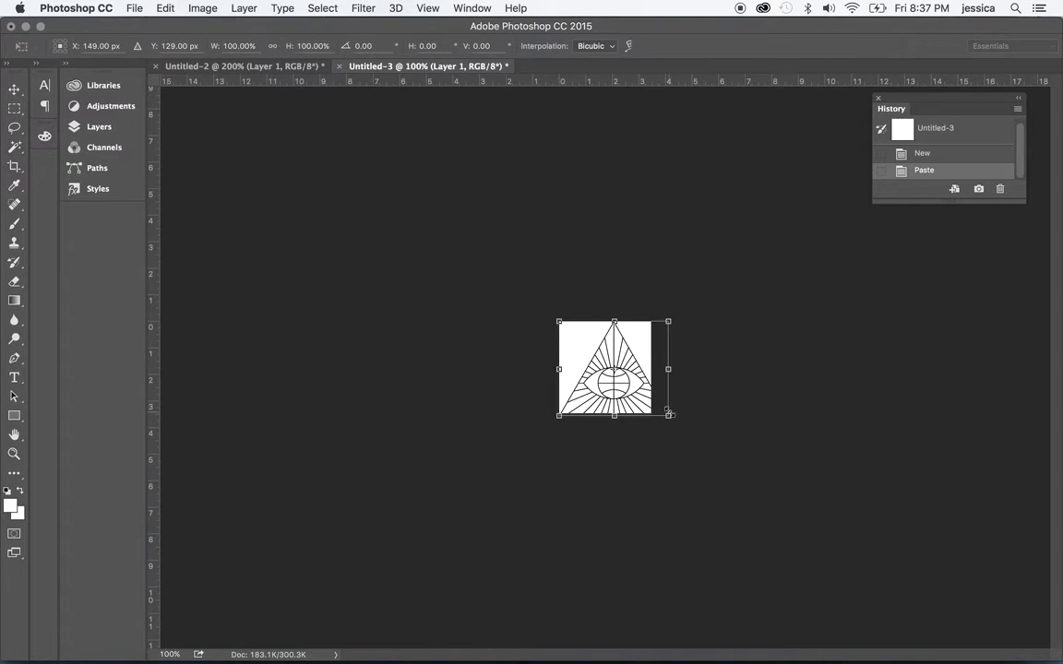
left_click_drag(671, 419, 615, 370)
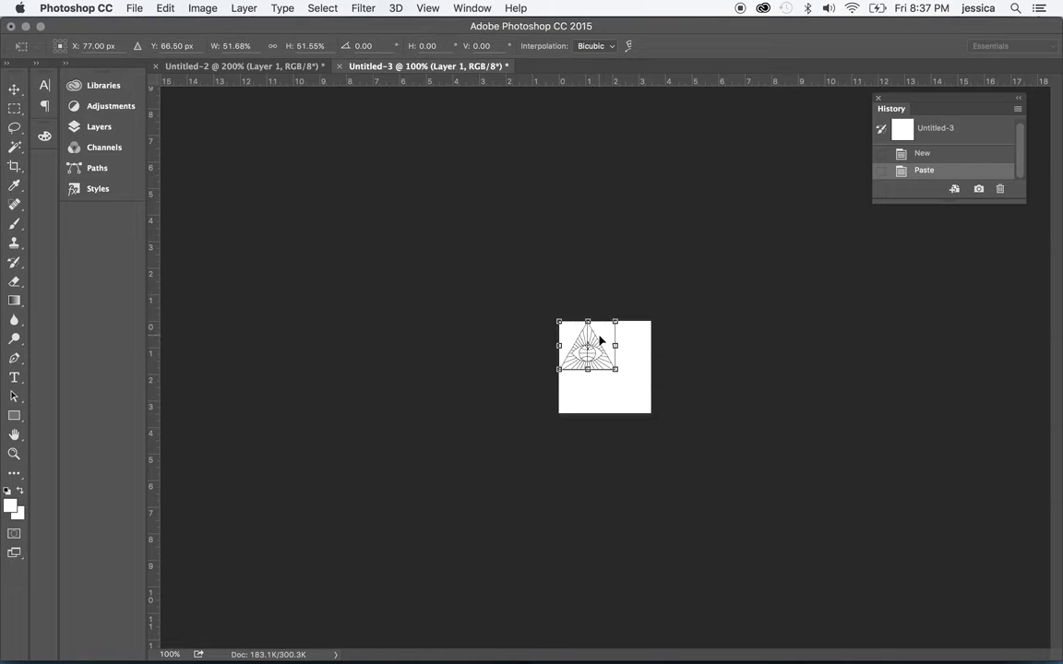
key("Return")
- Enlarge the pasted triangle to about 150% with Free Transform and move it to the middle of the canvas
key("w")
key("super+t")
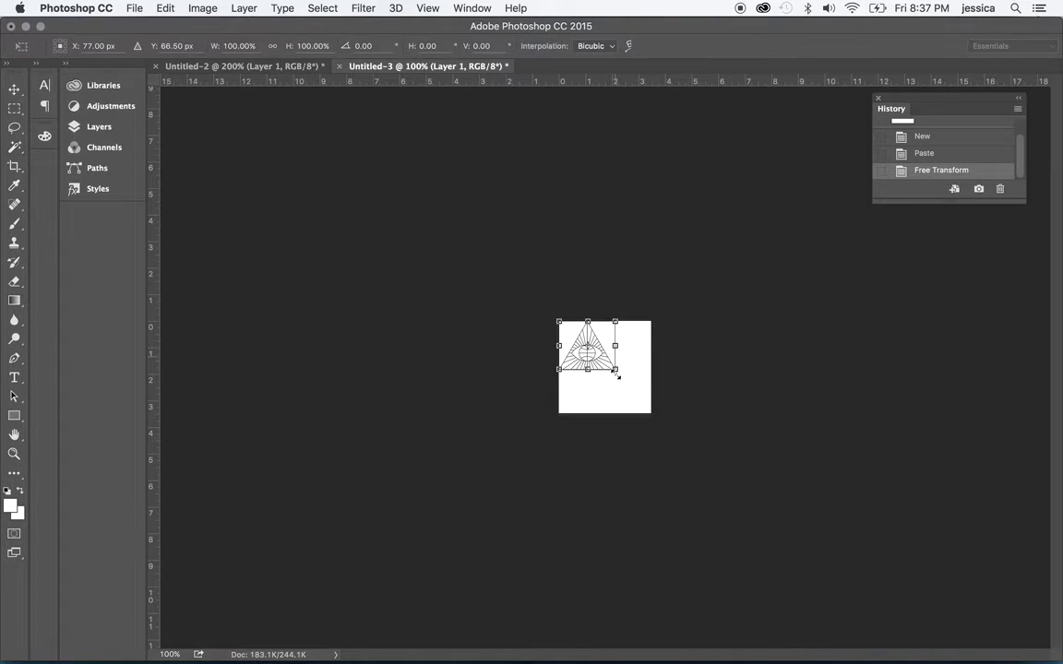
left_click_drag(616, 368, 643, 394)
left_click_drag(627, 335, 638, 349)
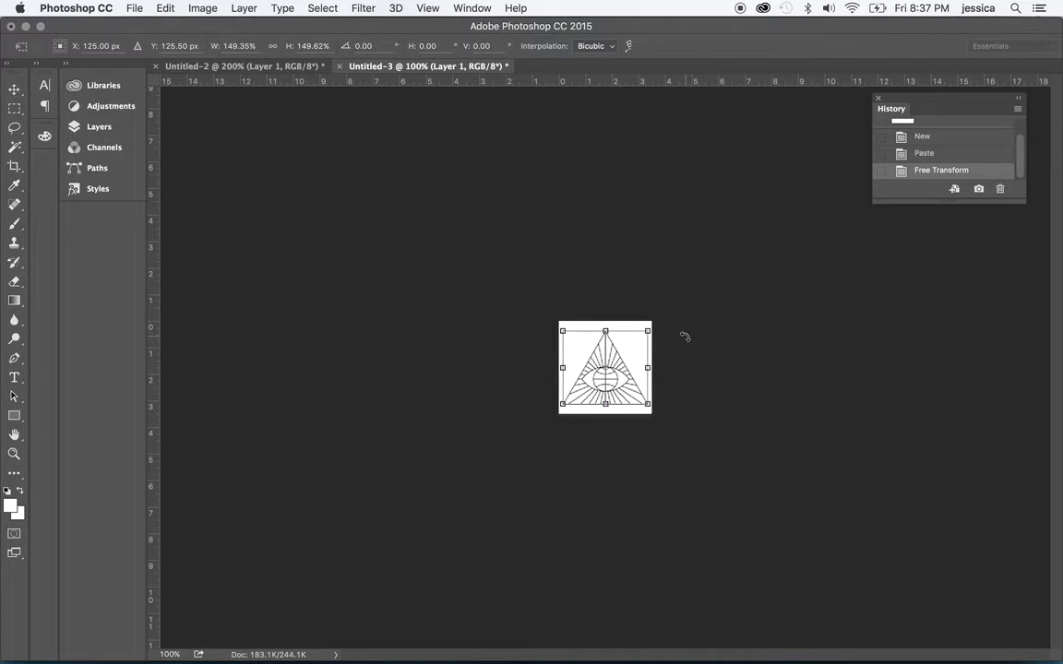
key("super+equal")
key("super+equal")
key("super+equal")
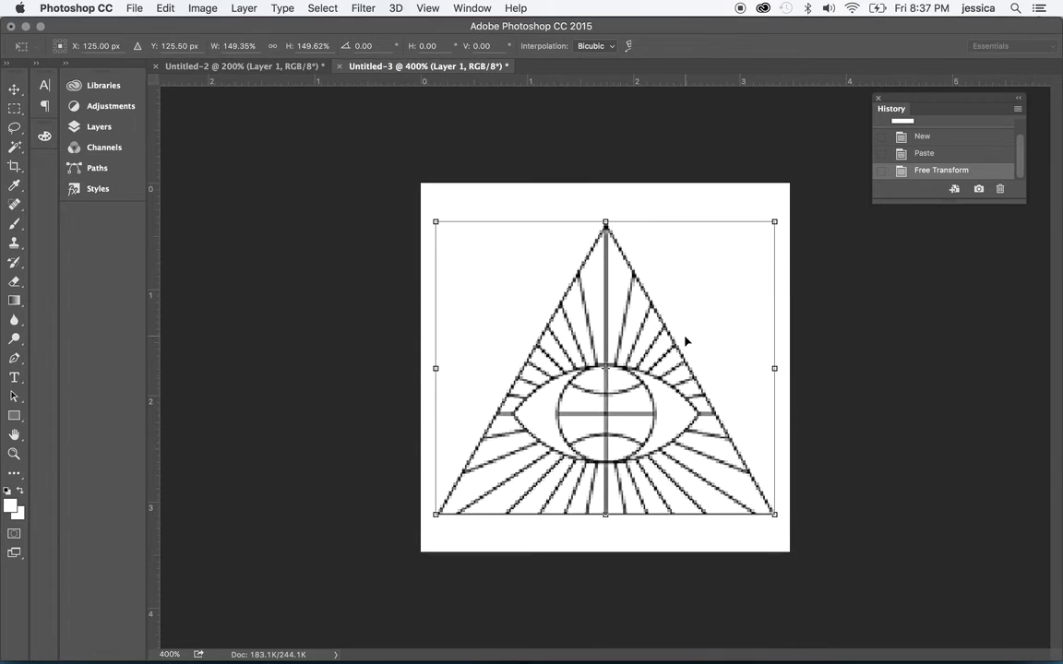
key("Return")
key("w")
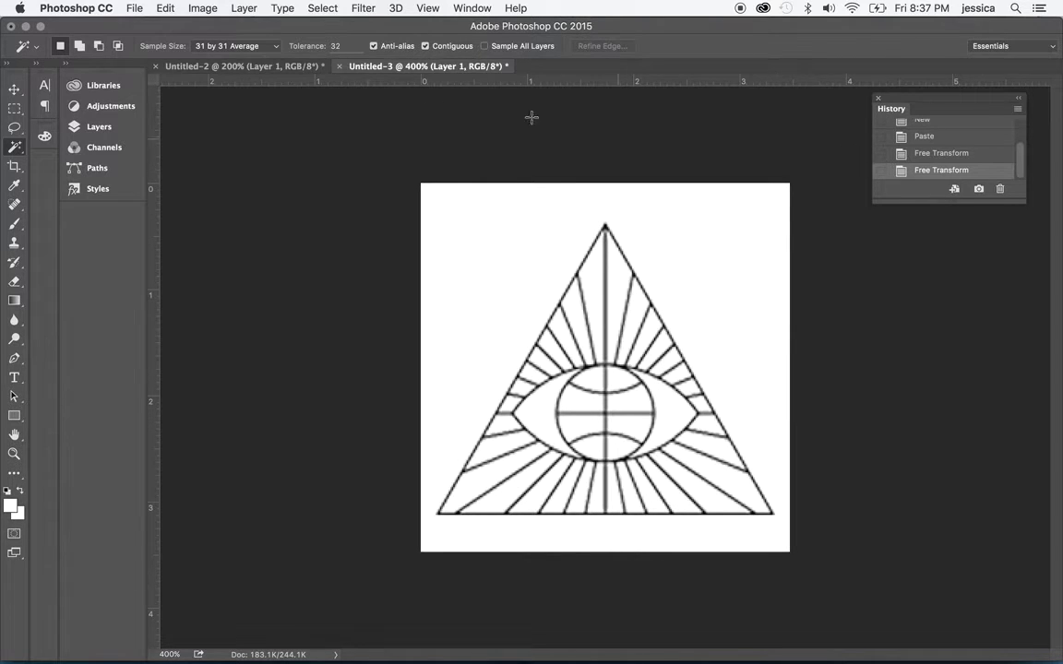
- Unlock the Background layer and hide it
left_click(106, 130)
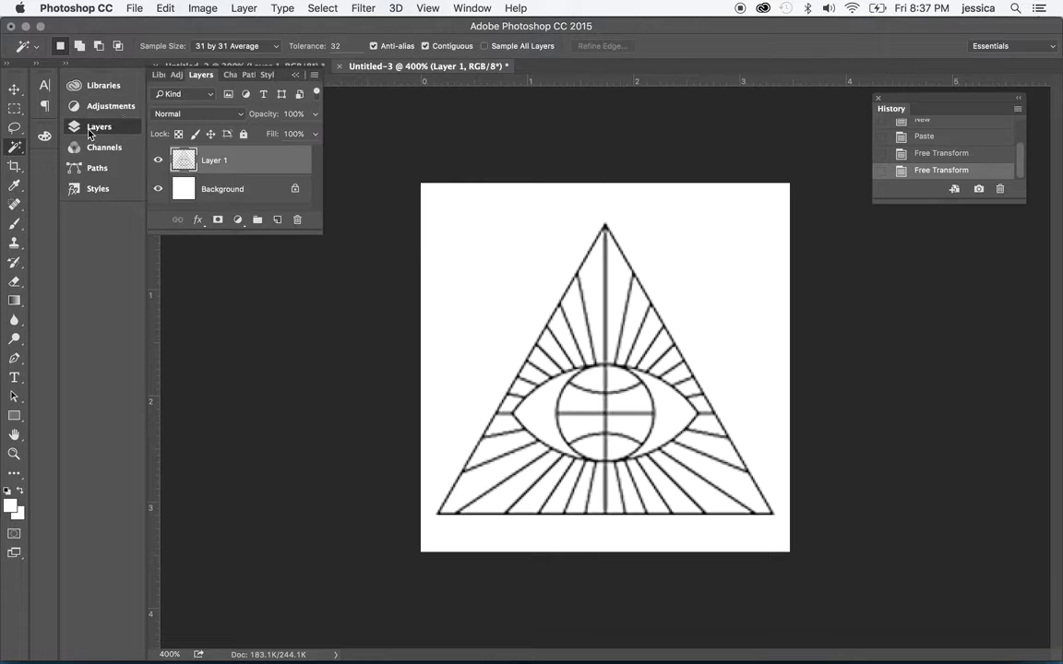
left_click(295, 191)
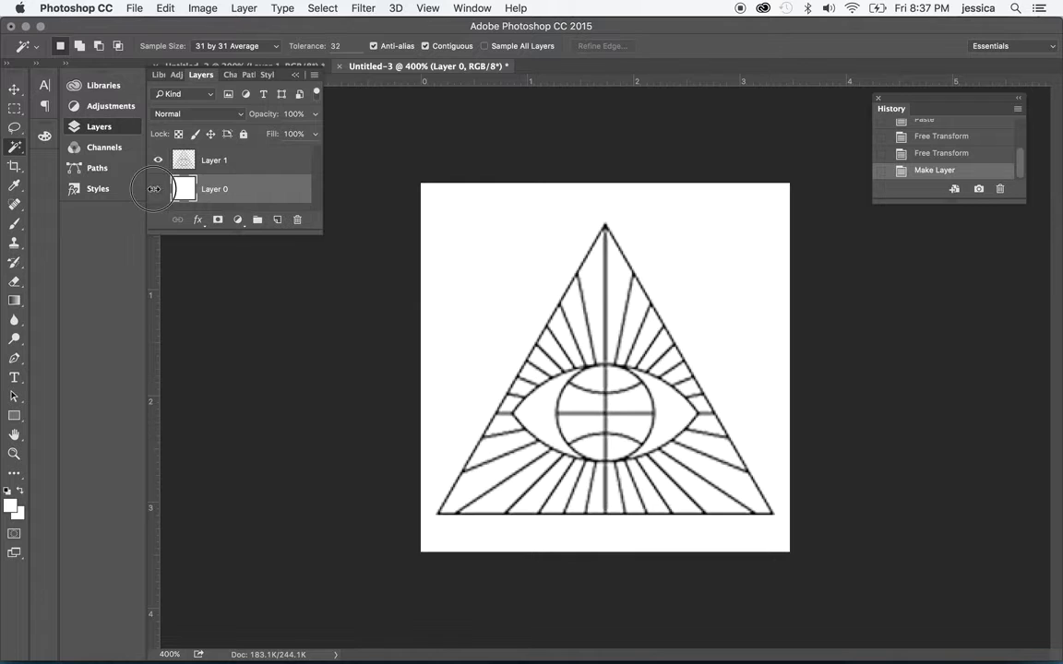
left_click(155, 189)
- Select the entire canvas and align Layer 1 to its horizontal and vertical centers
left_click(268, 161)
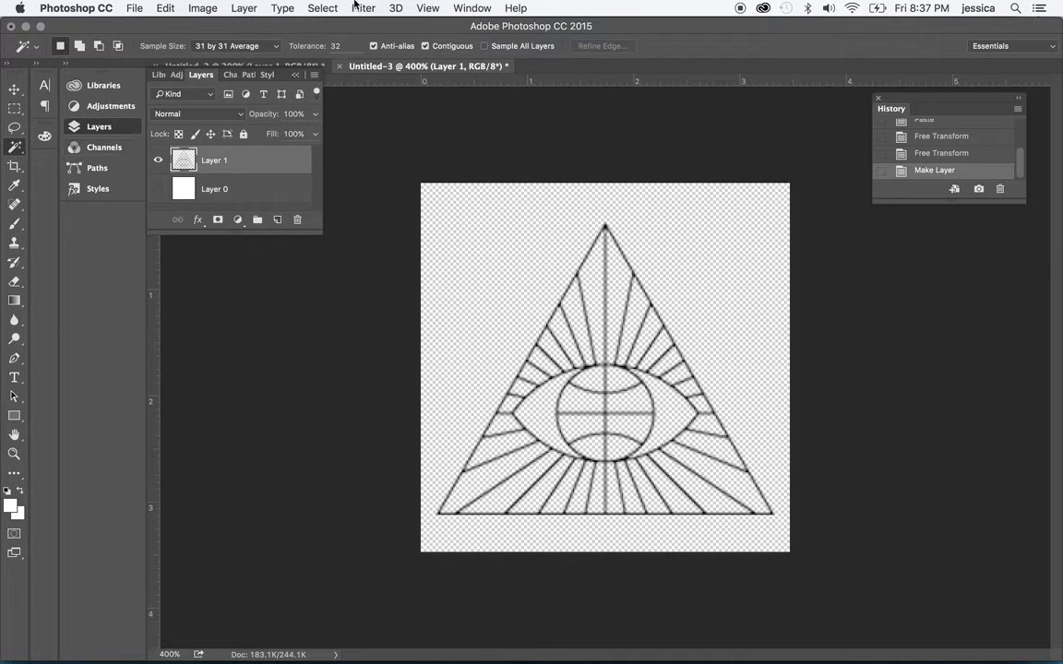
left_click(319, 8)
left_click(323, 26)
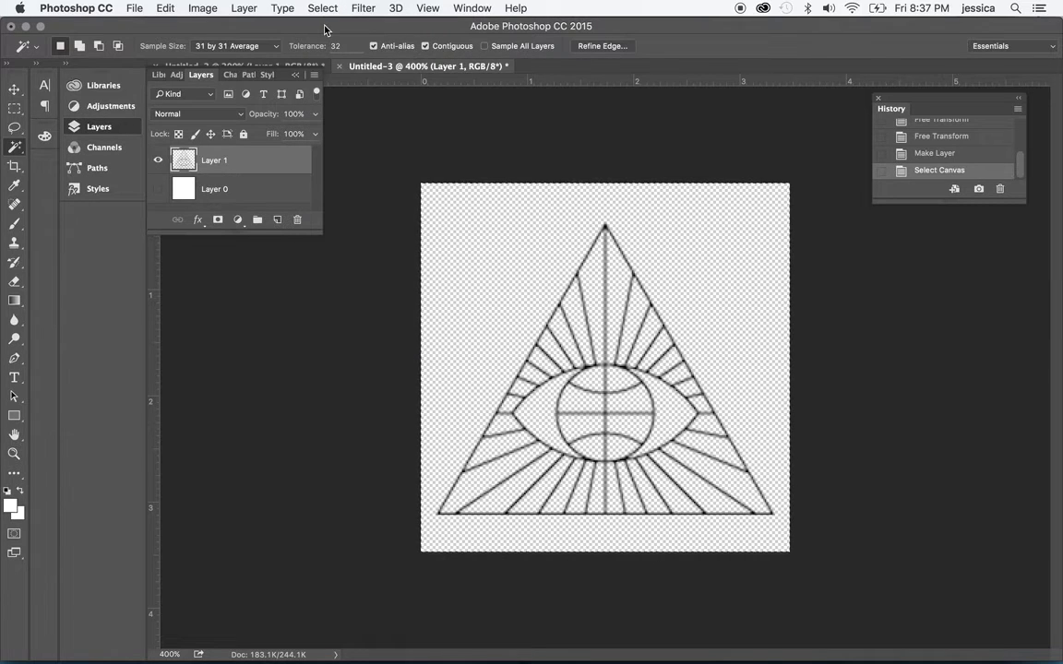
left_click(14, 90)
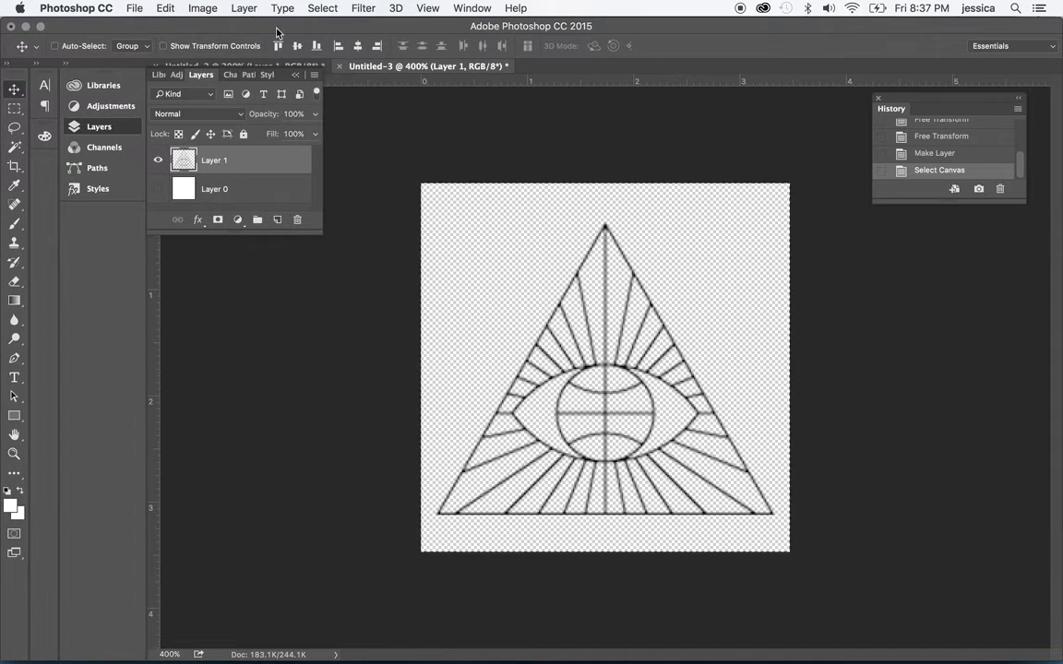
left_click(359, 51)
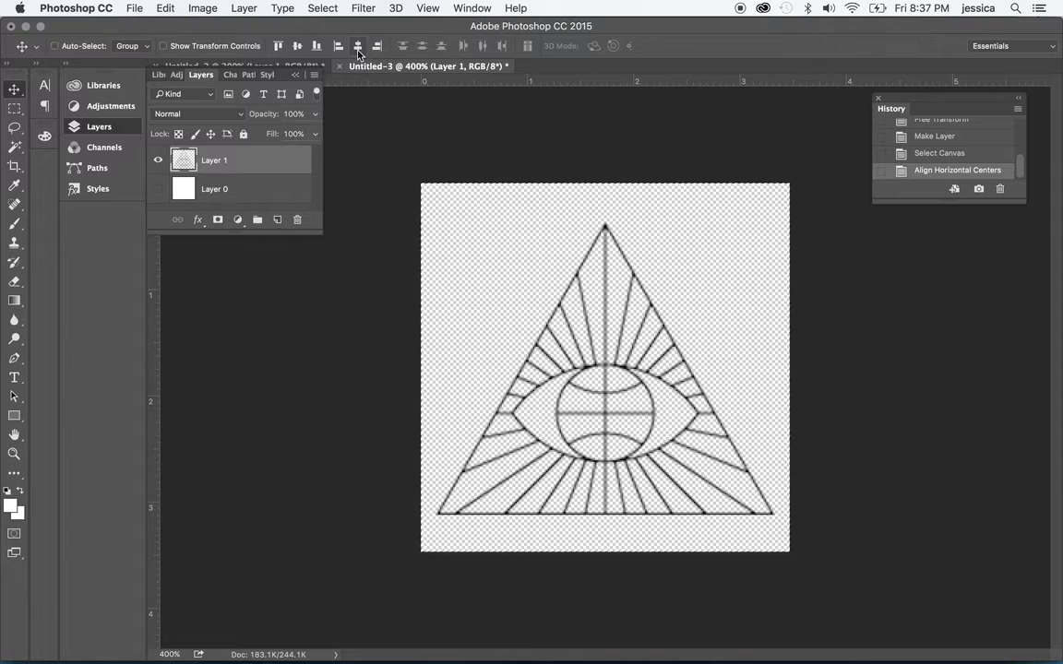
left_click(297, 47)
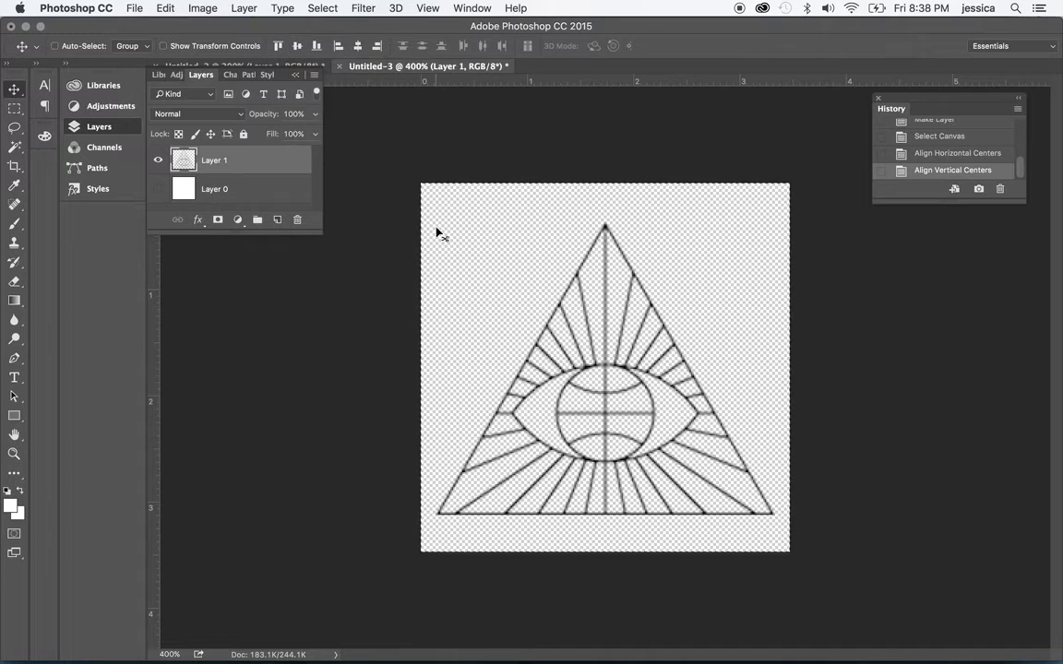
- Apply the Offset filter to Layer 1 with 125 pixels horizontal and 125 pixels vertical
left_click(361, 8)
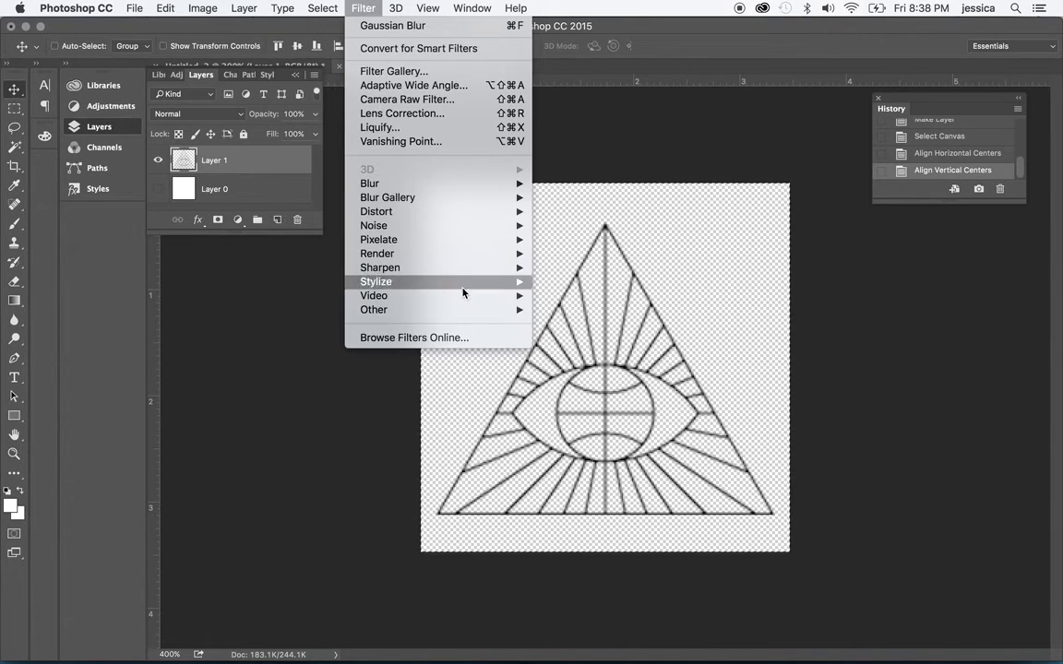
mouse_move(462, 309)
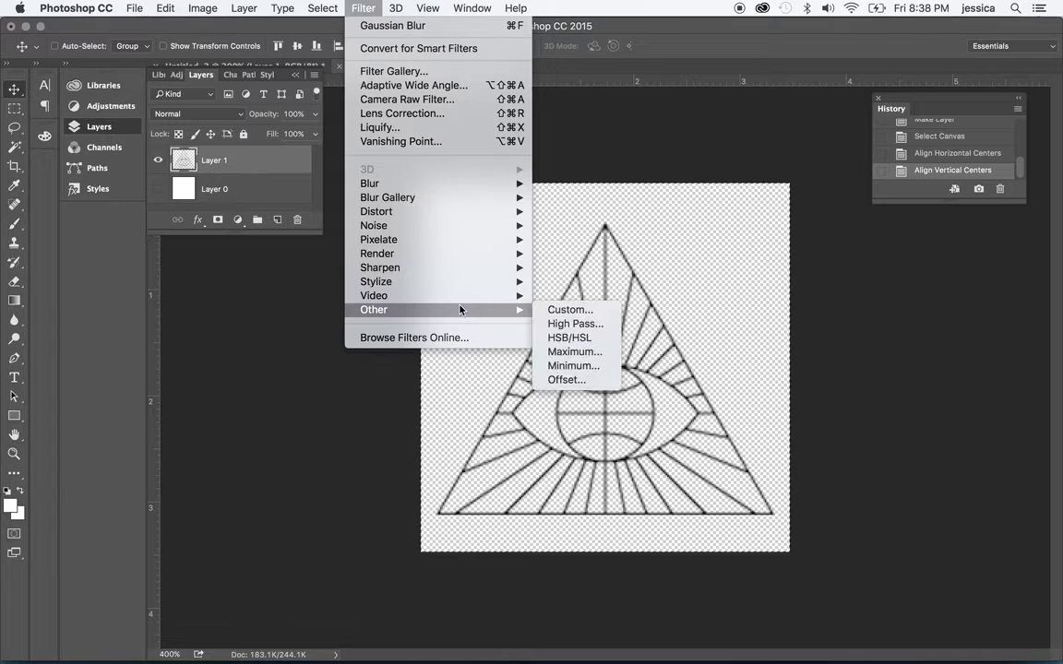
left_click(568, 381)
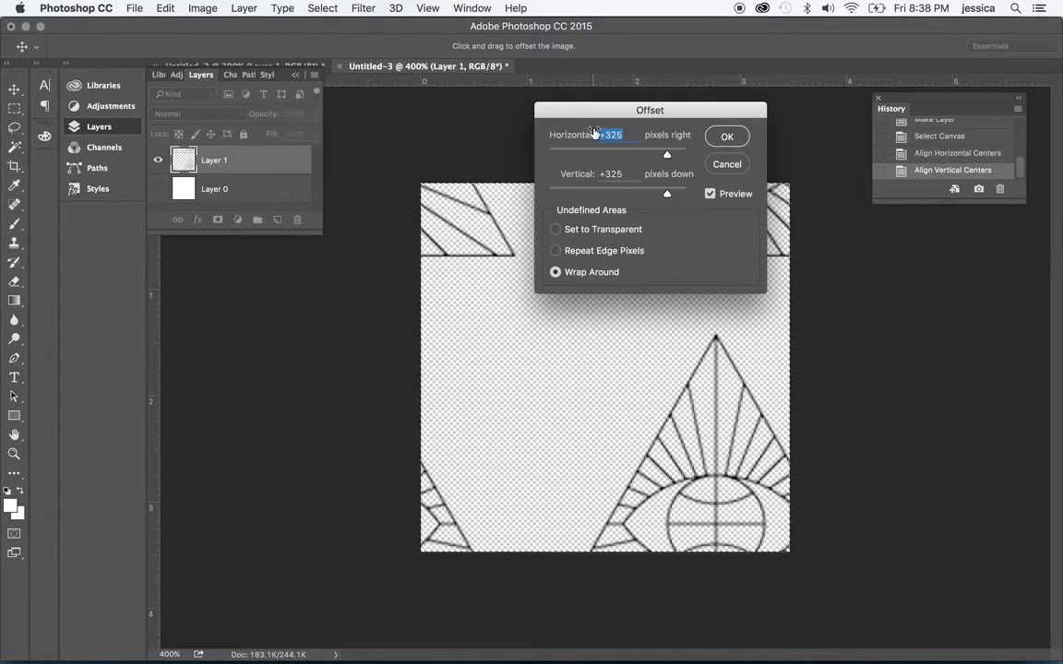
type("125")
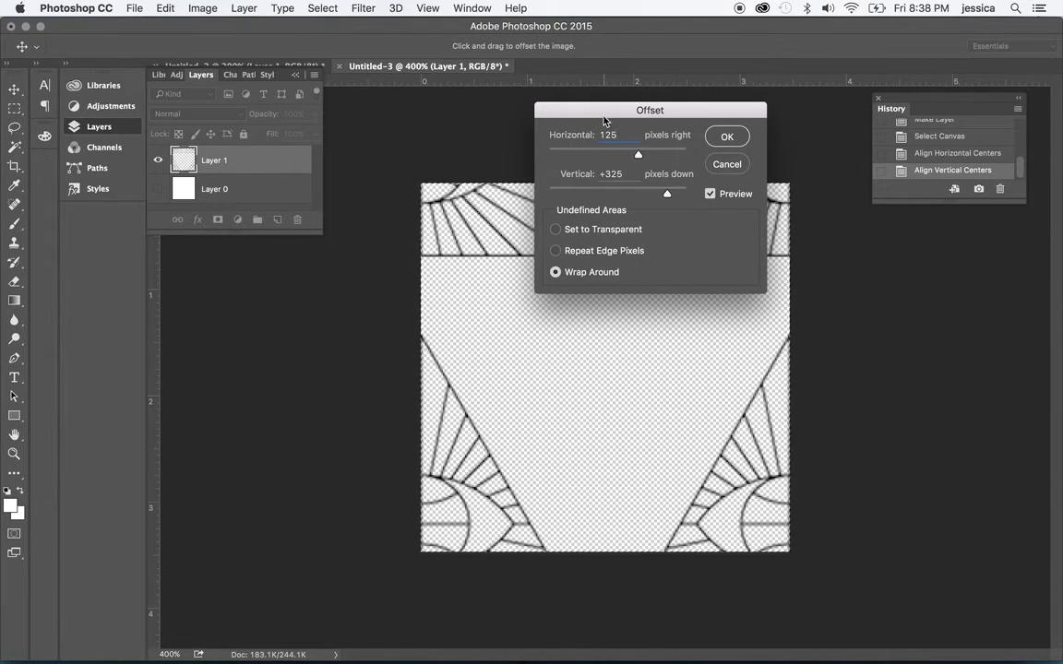
left_click_drag(624, 177, 597, 175)
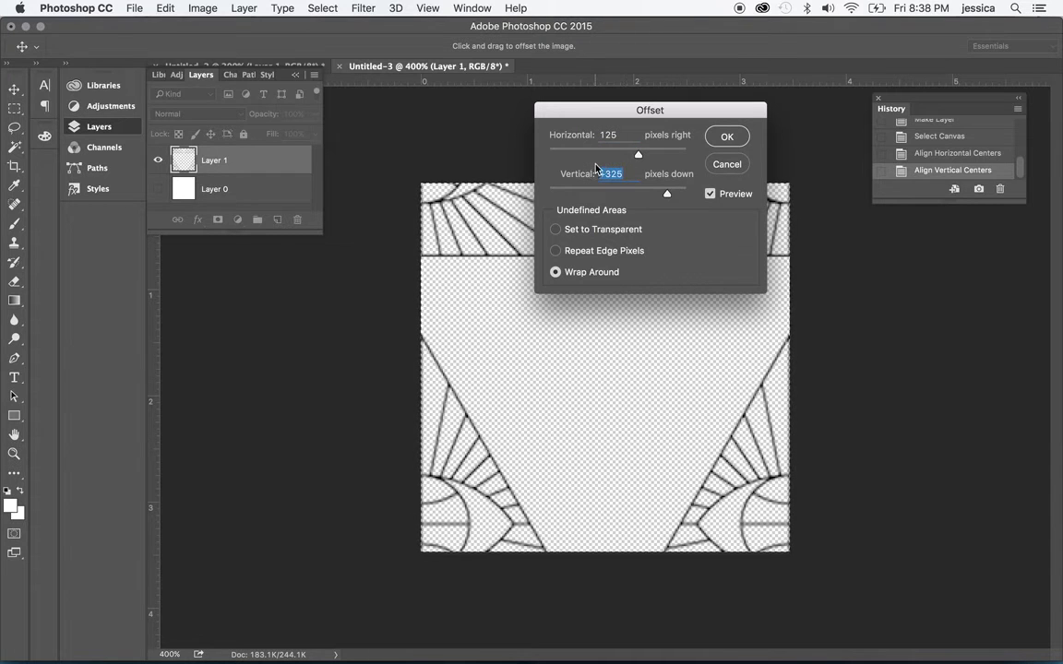
type("125")
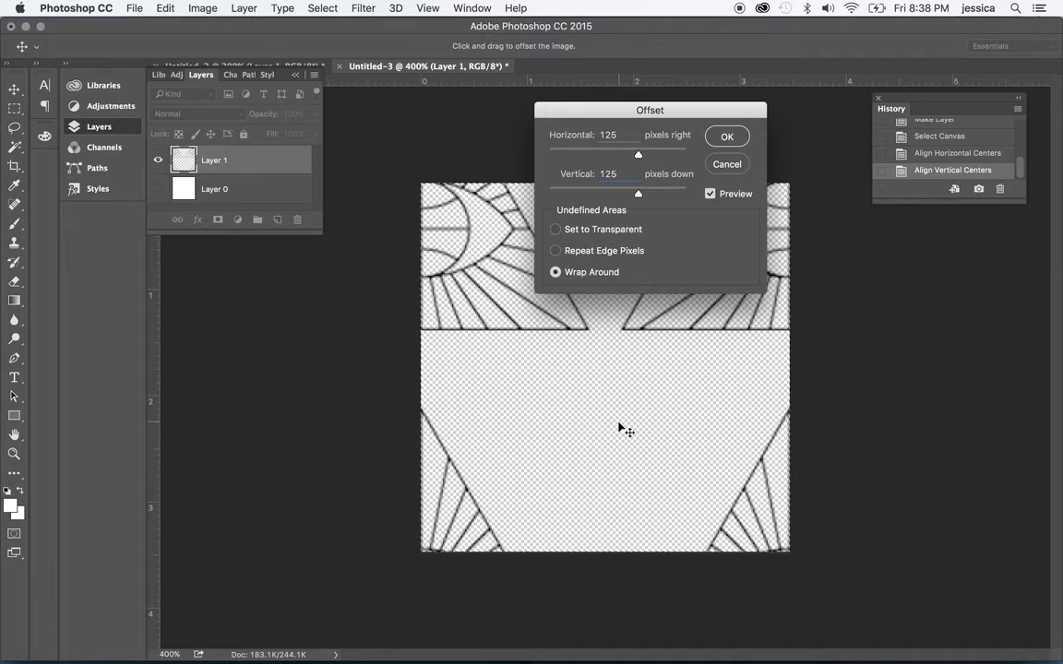
left_click(727, 137)
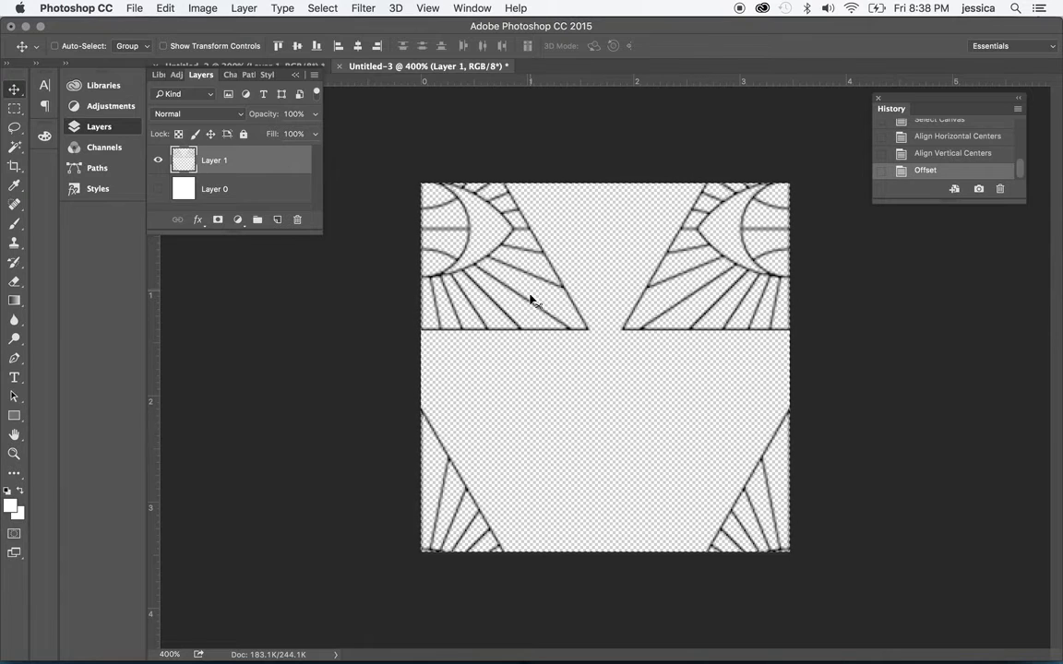
- Define the offset triangle-eye tile as a pattern named TEST 1
left_click(155, 5)
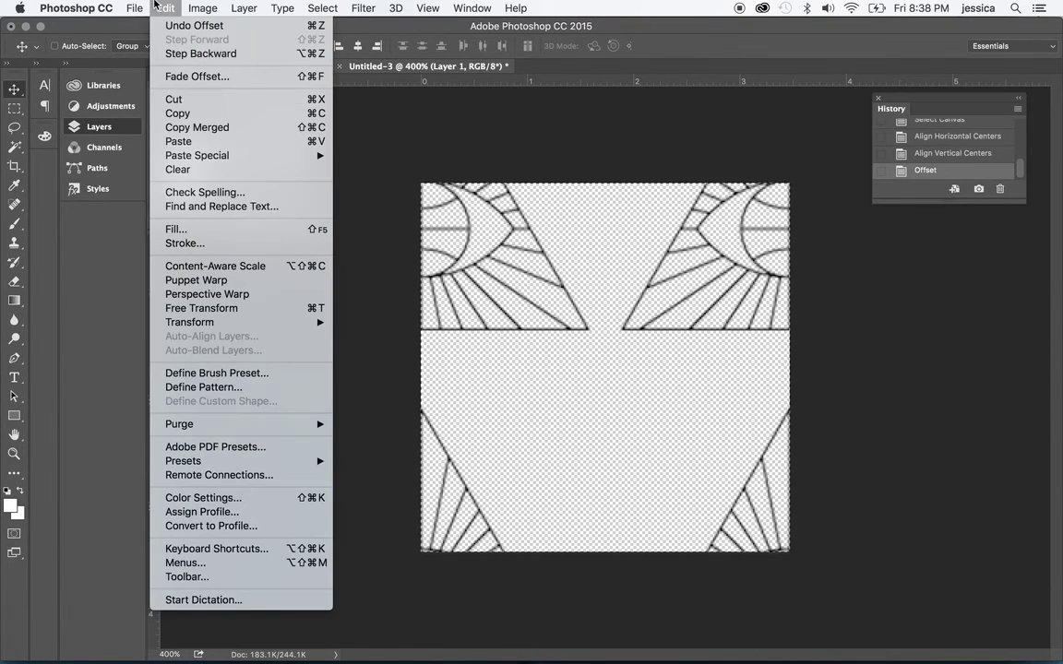
left_click(203, 386)
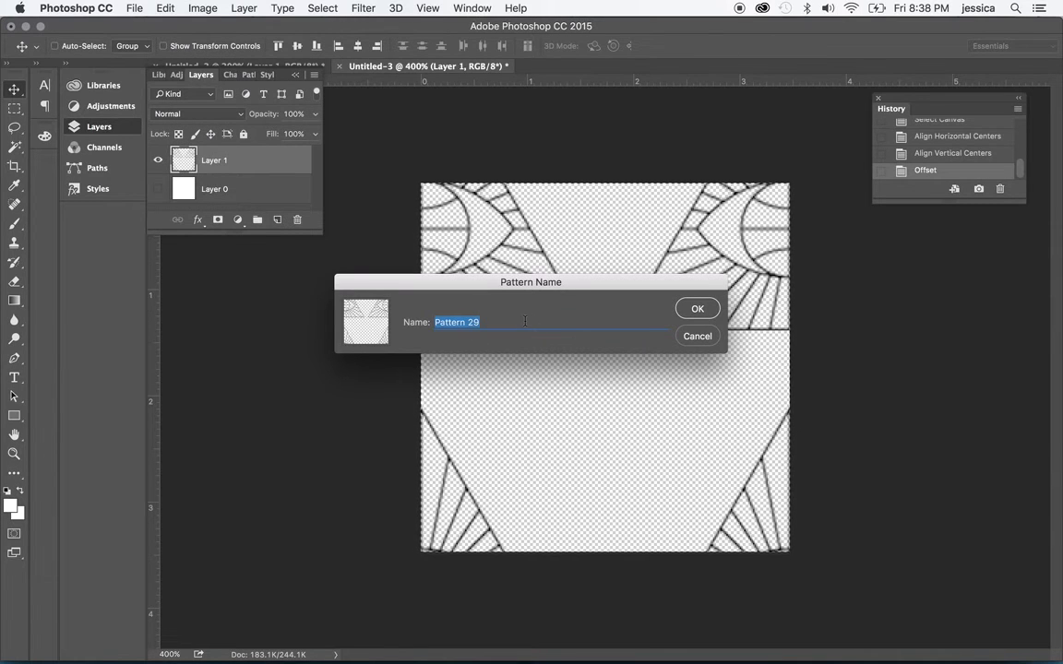
type("TEST 1")
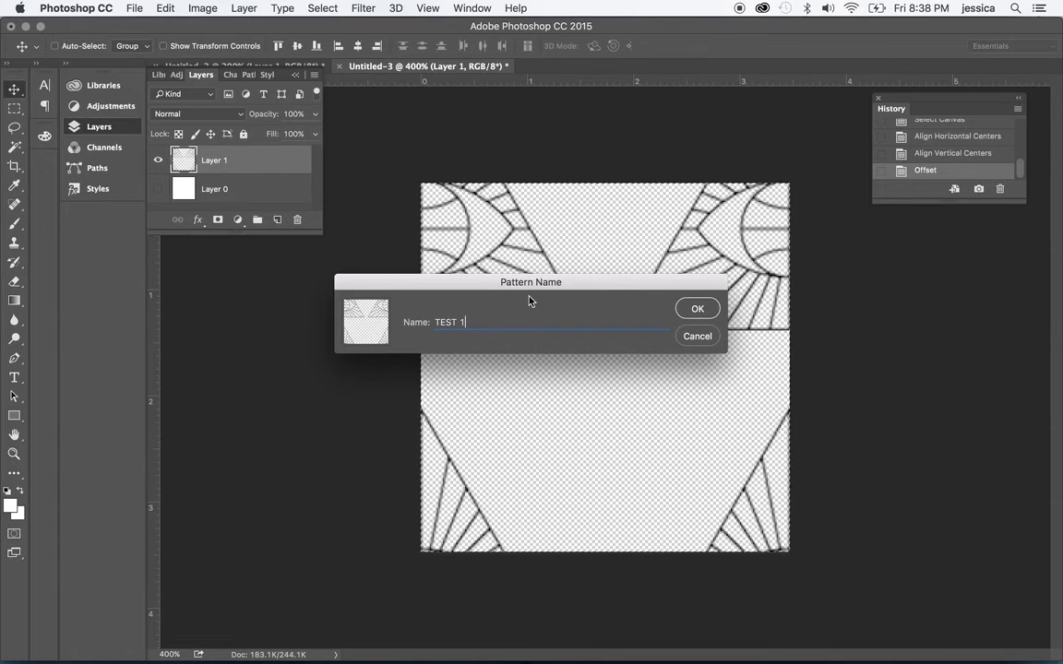
left_click(697, 309)
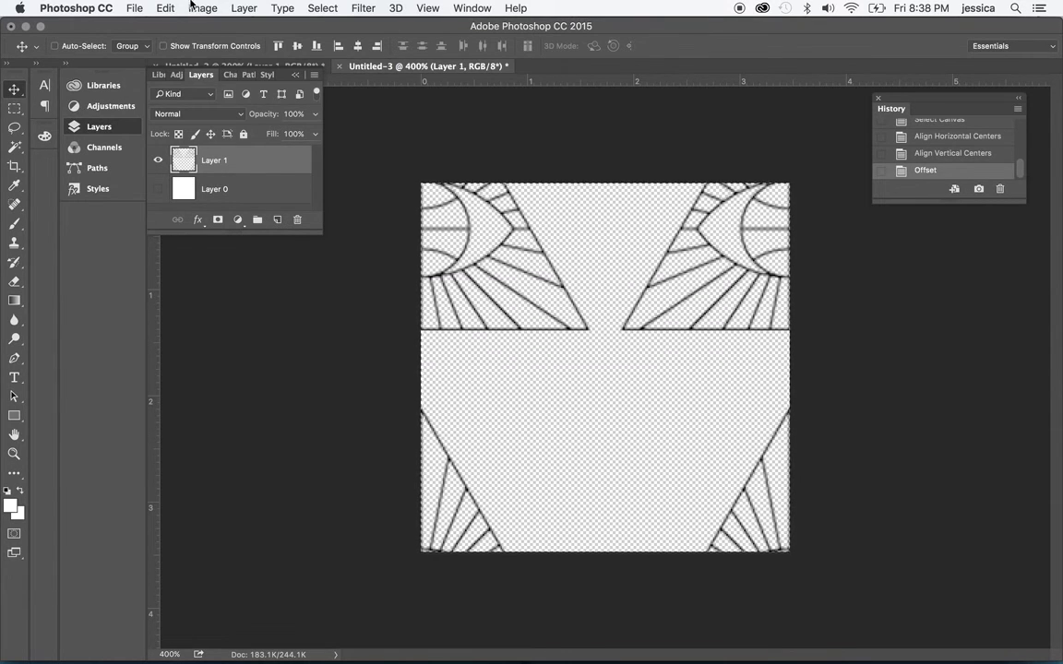
- Create a new document 2000 pixels wide and 2000 pixels high
left_click(135, 7)
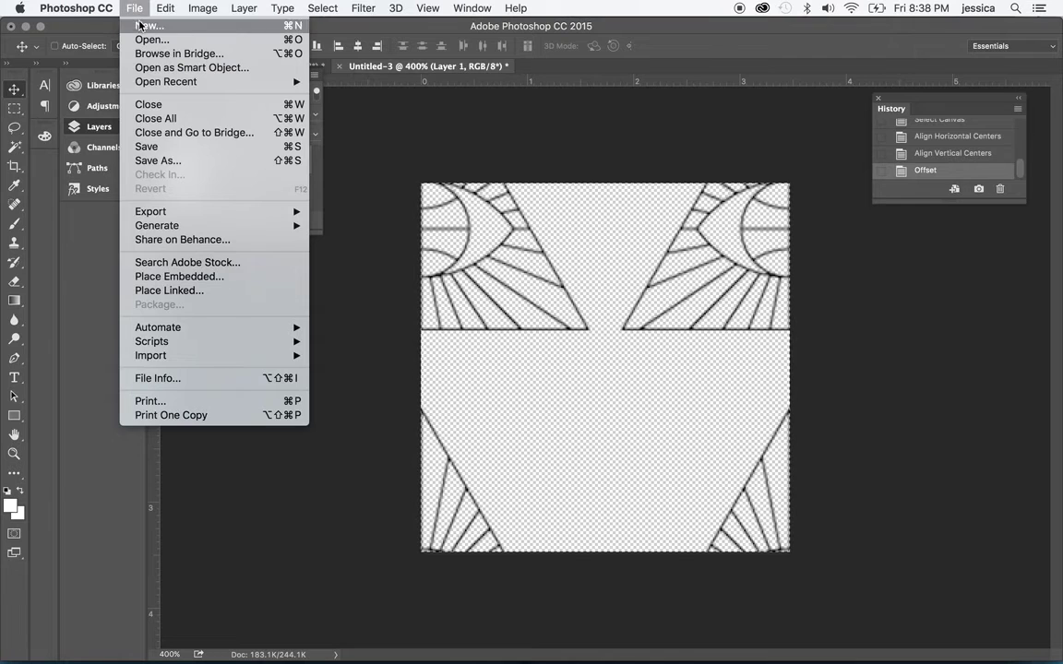
left_click(147, 25)
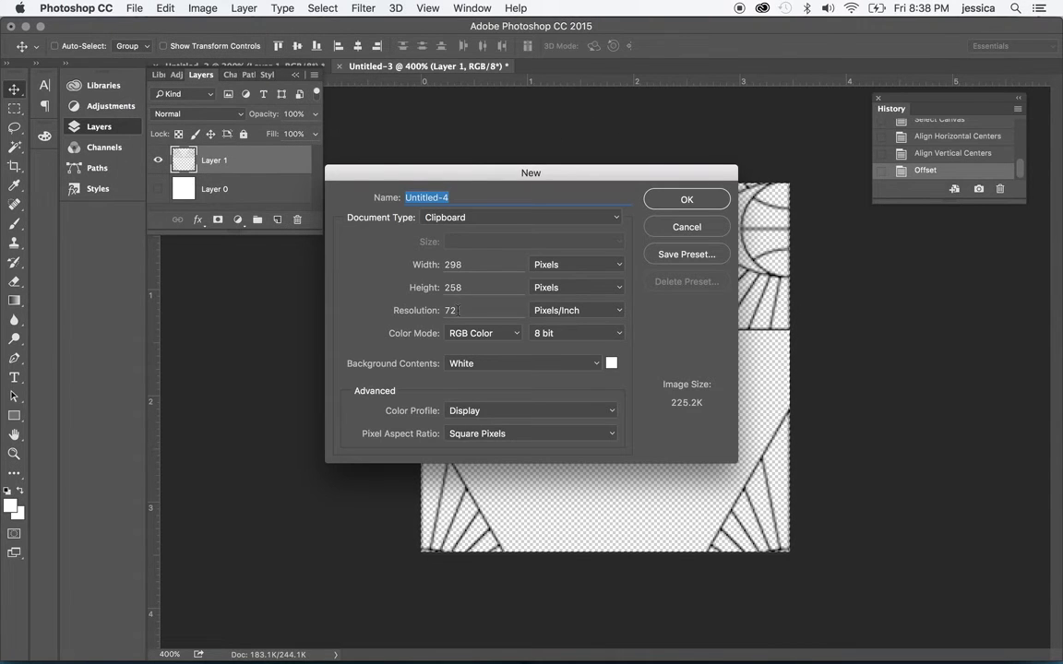
key("Tab")
type("2000")
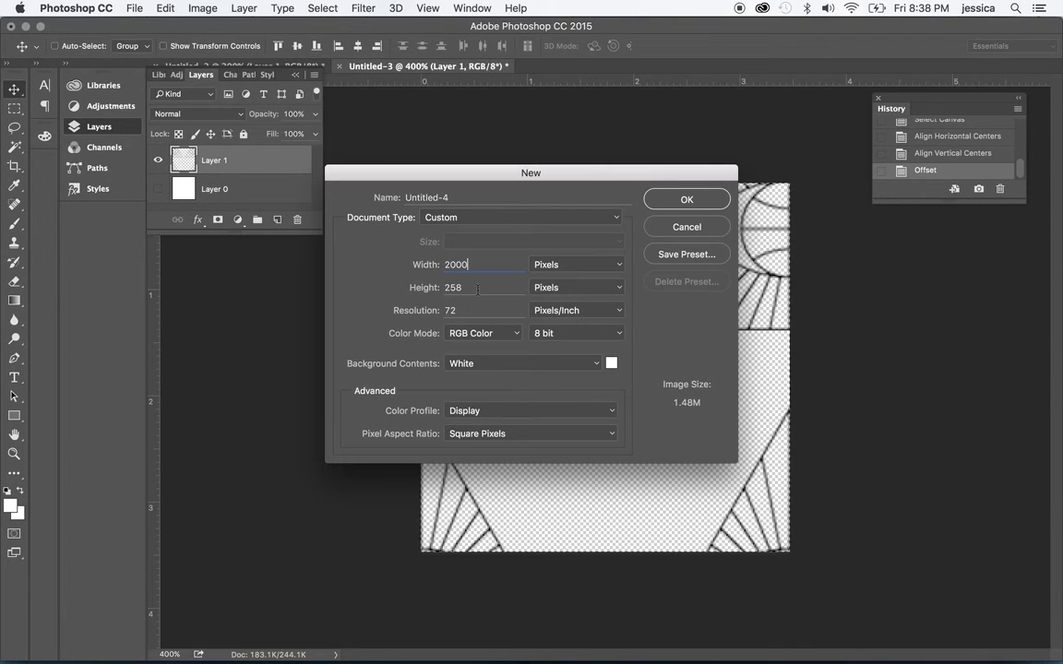
key("Tab")
type("2000")
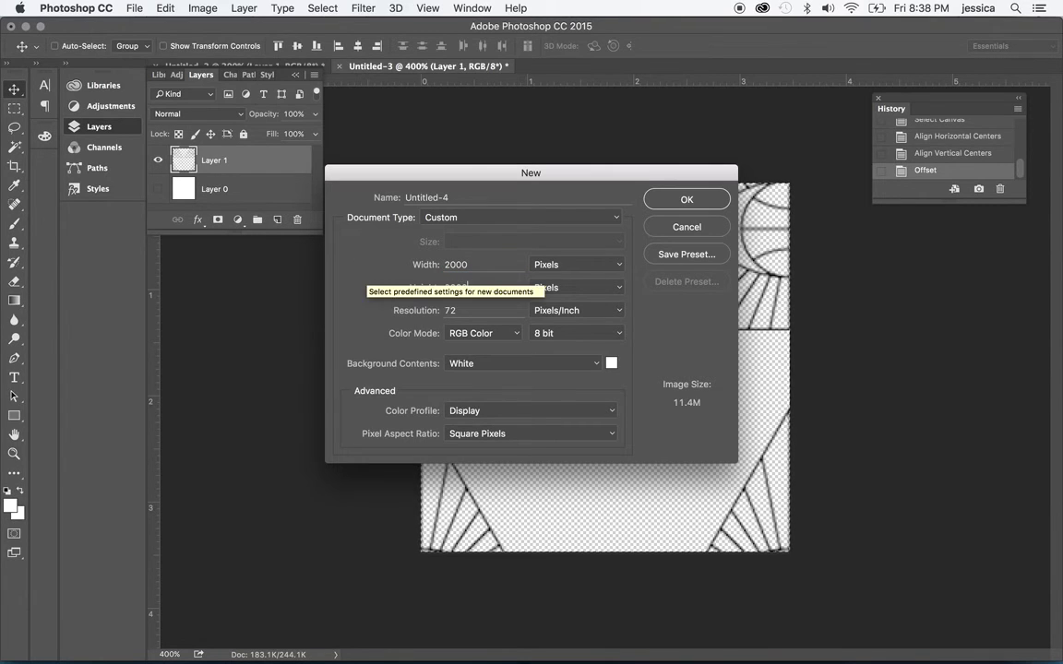
left_click(684, 200)
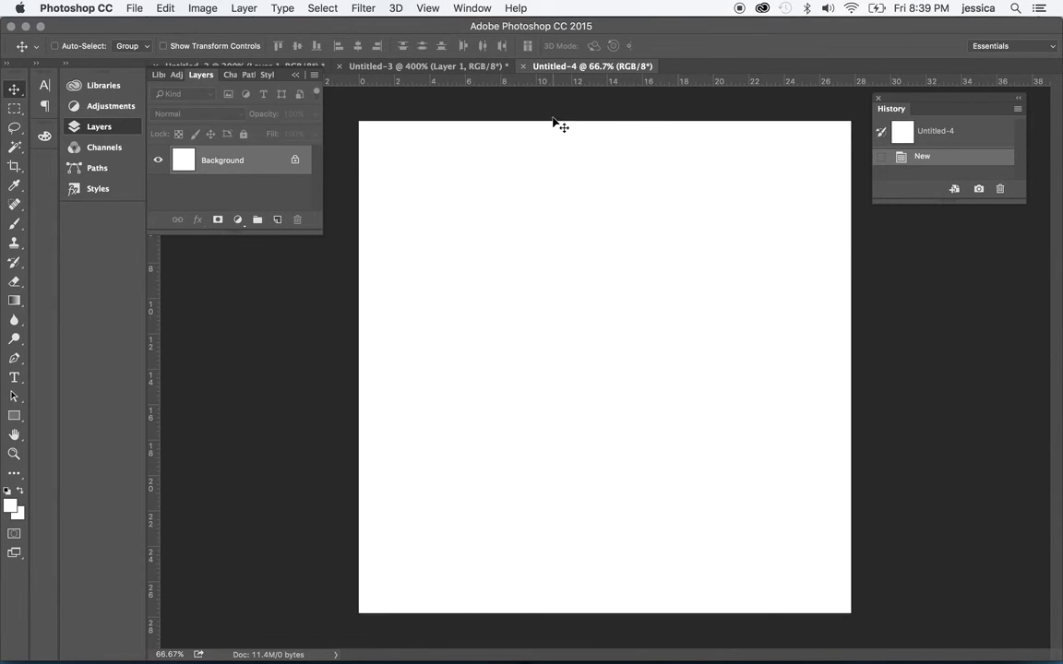
- Select the entire canvas of the new document and unlock its Background layer
left_click(321, 5)
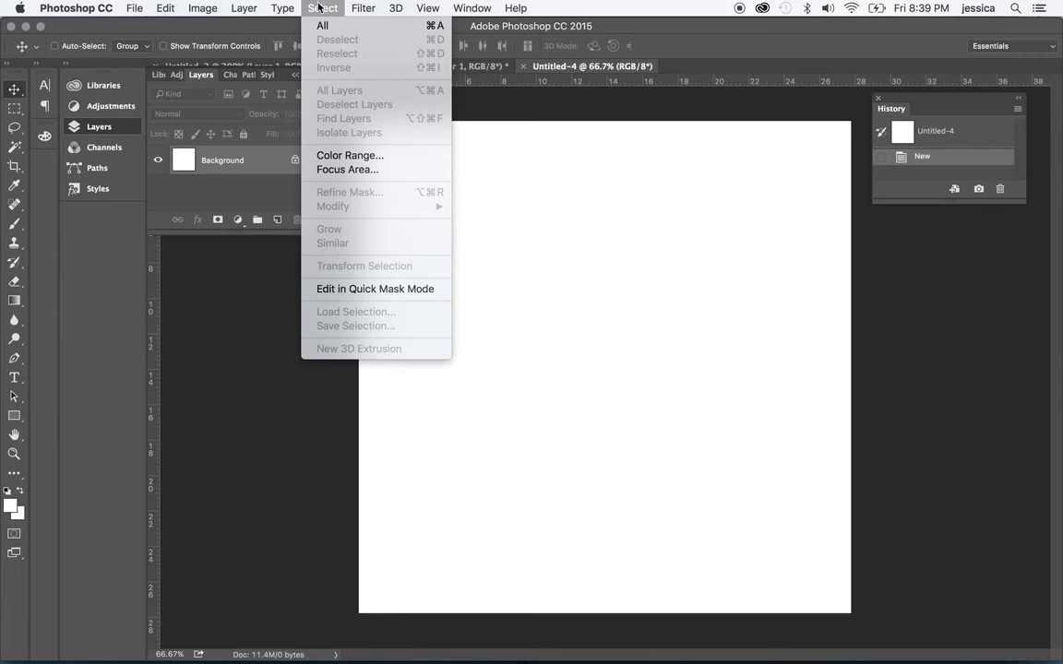
left_click(318, 25)
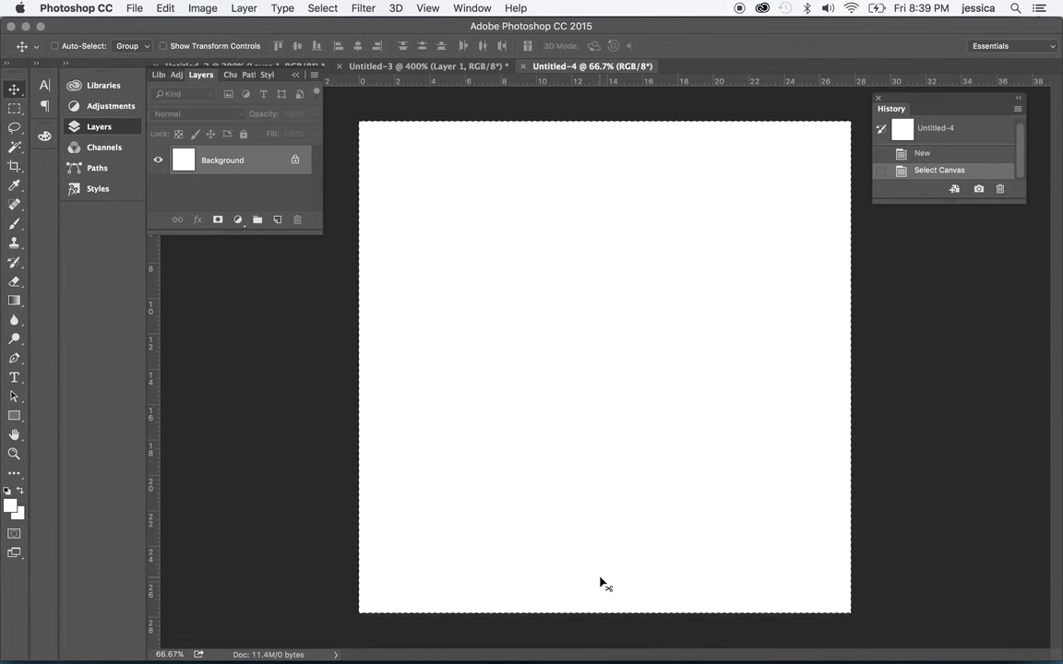
left_click(295, 159)
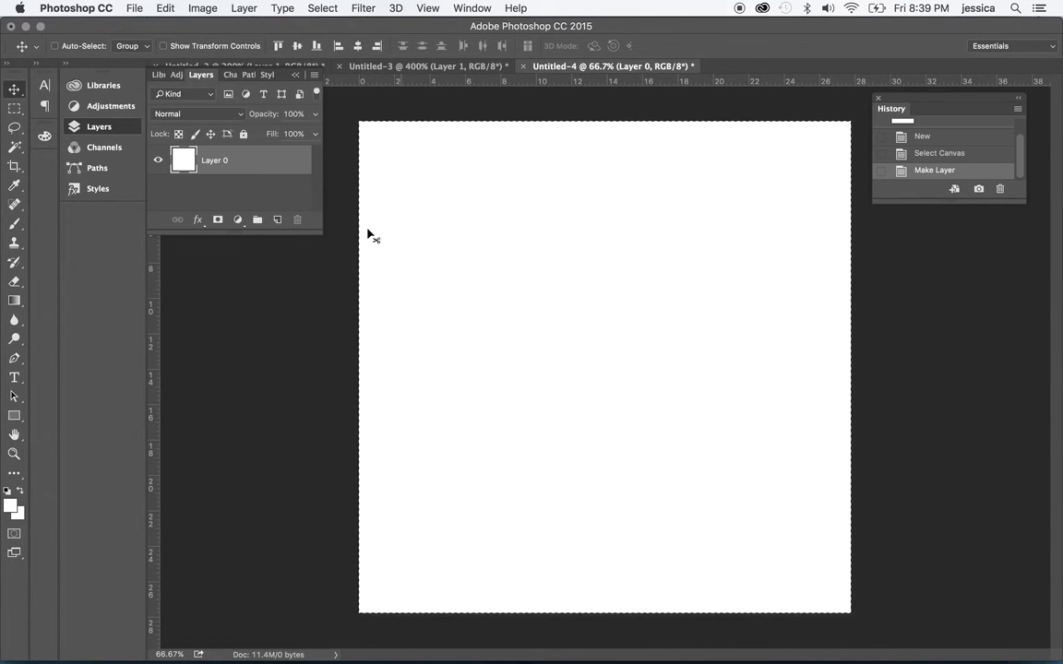
- Fill the selected canvas with the triangle-eye tile pattern, the last swatch among the custom patterns
left_click(166, 8)
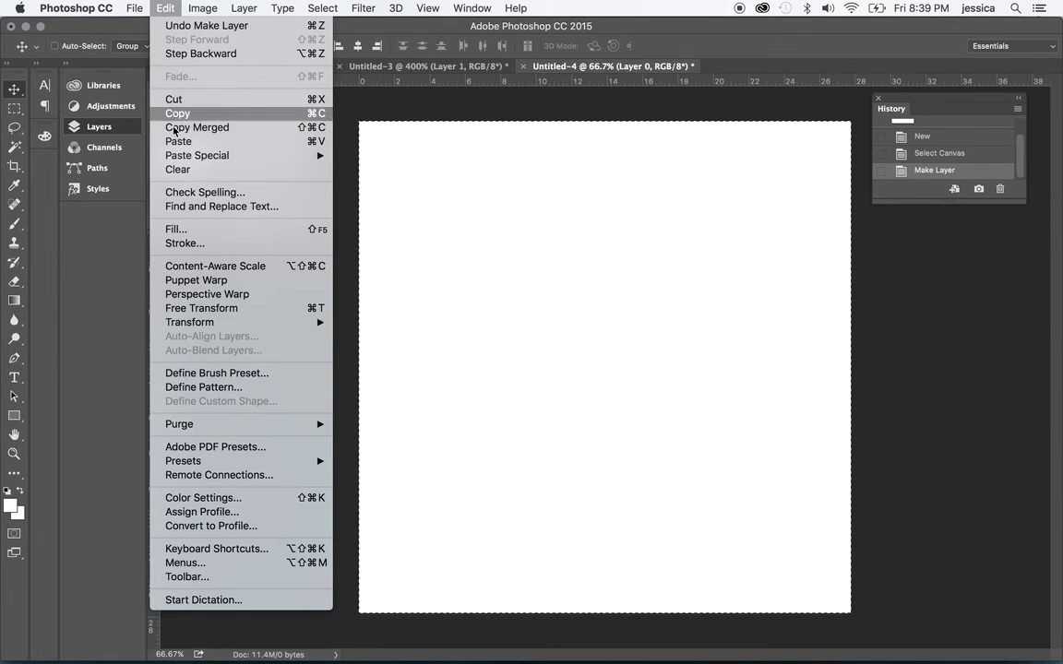
left_click(177, 230)
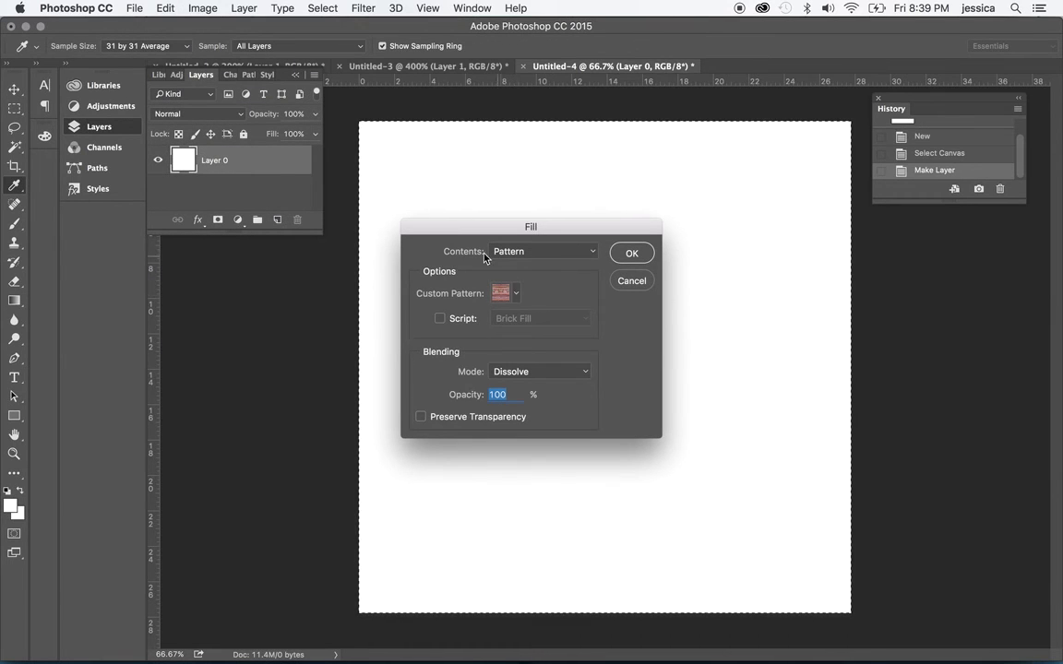
left_click(516, 293)
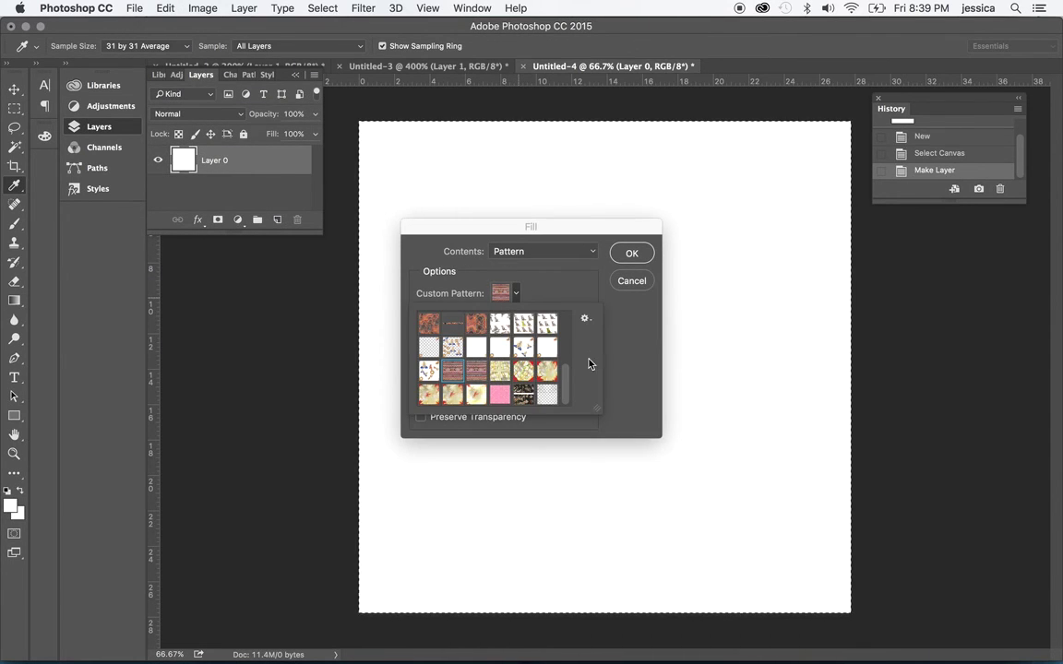
left_click(554, 388)
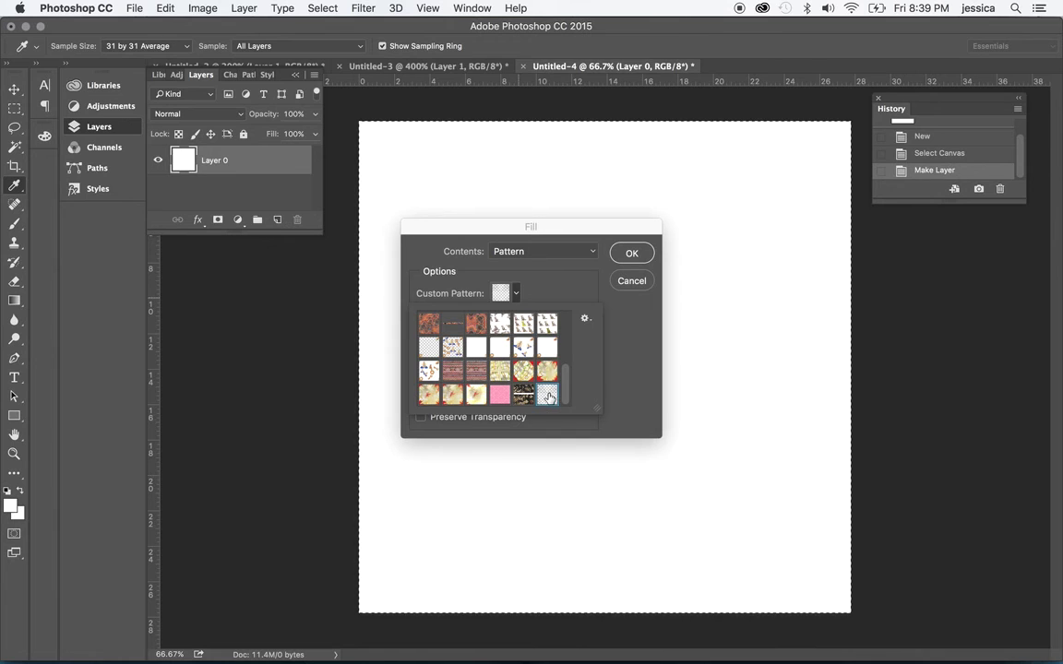
left_click(629, 252)
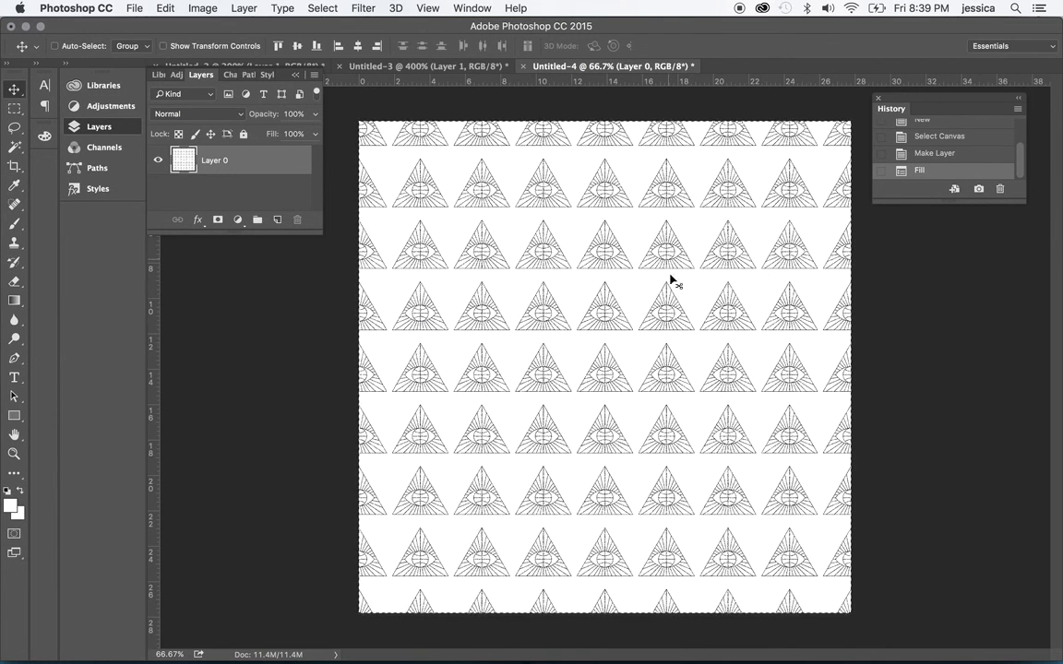
left_click(461, 71)
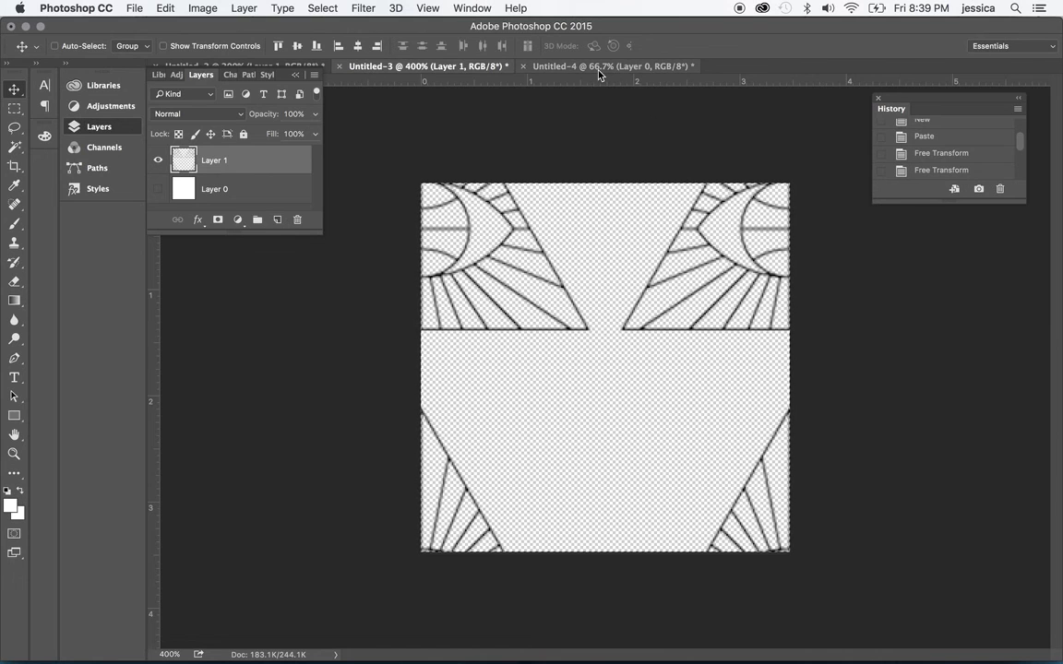
left_click(522, 67)
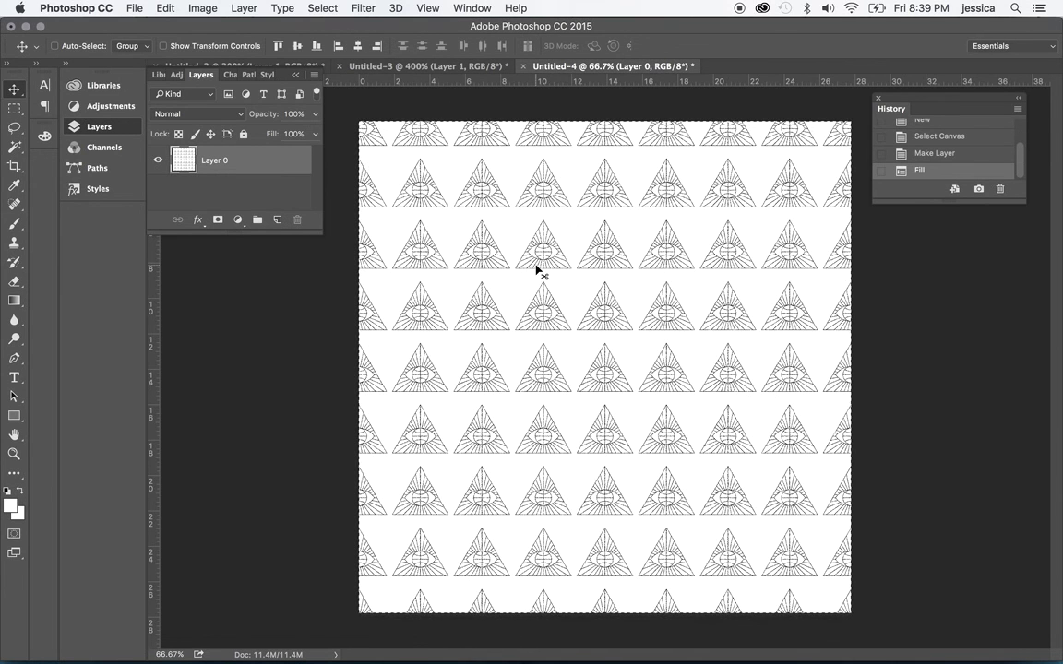